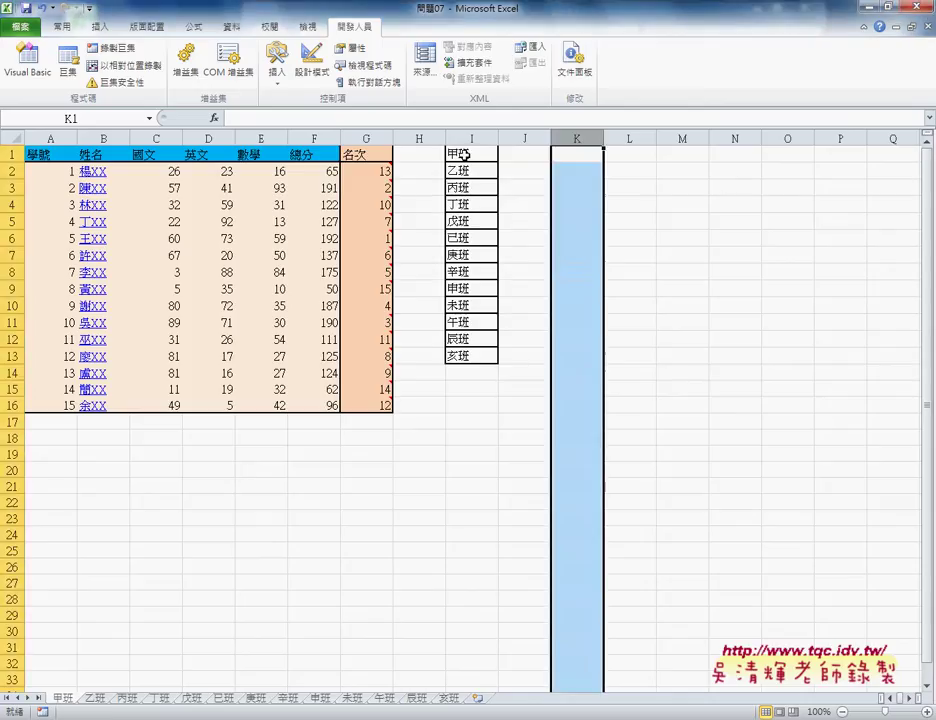
Select the class names in I1:I13 and bring forward the VBA editor showing Module1's macros
drag(456, 153, 471, 357)
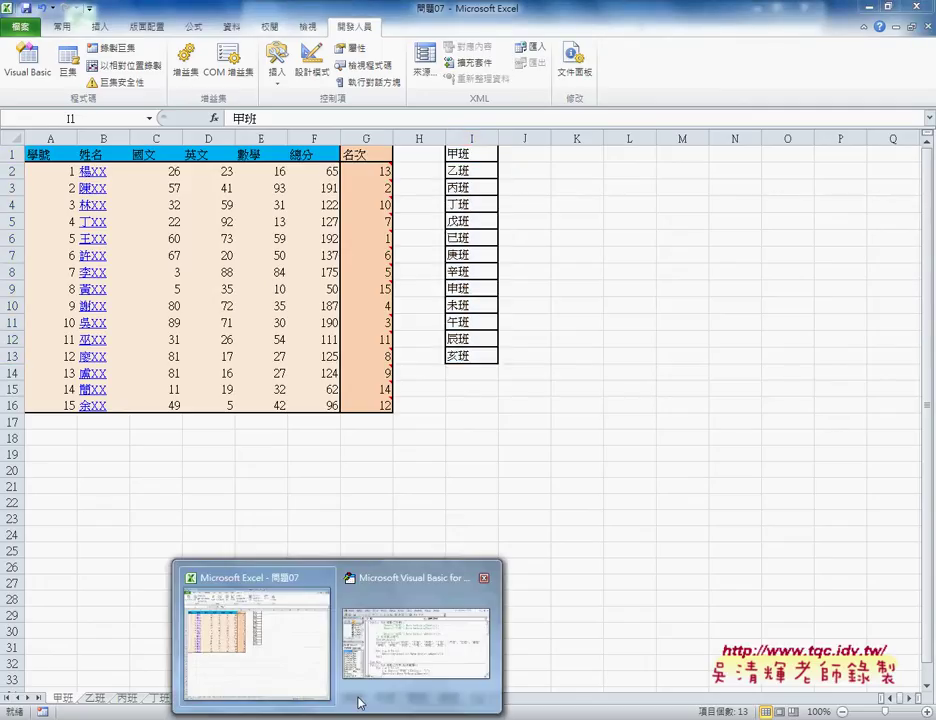
click(426, 626)
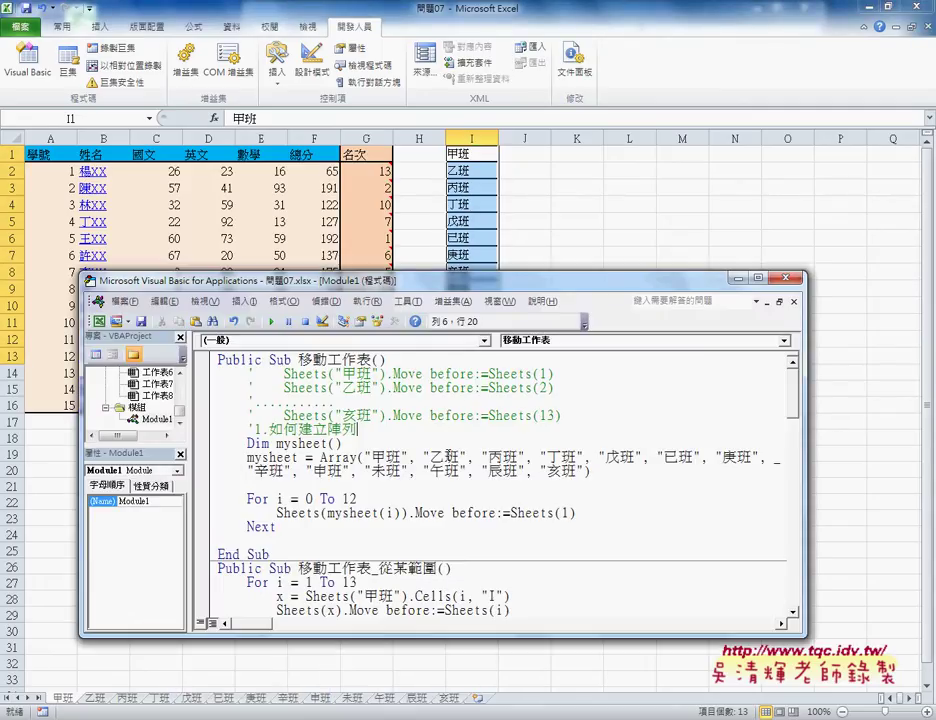
drag(275, 443, 329, 443)
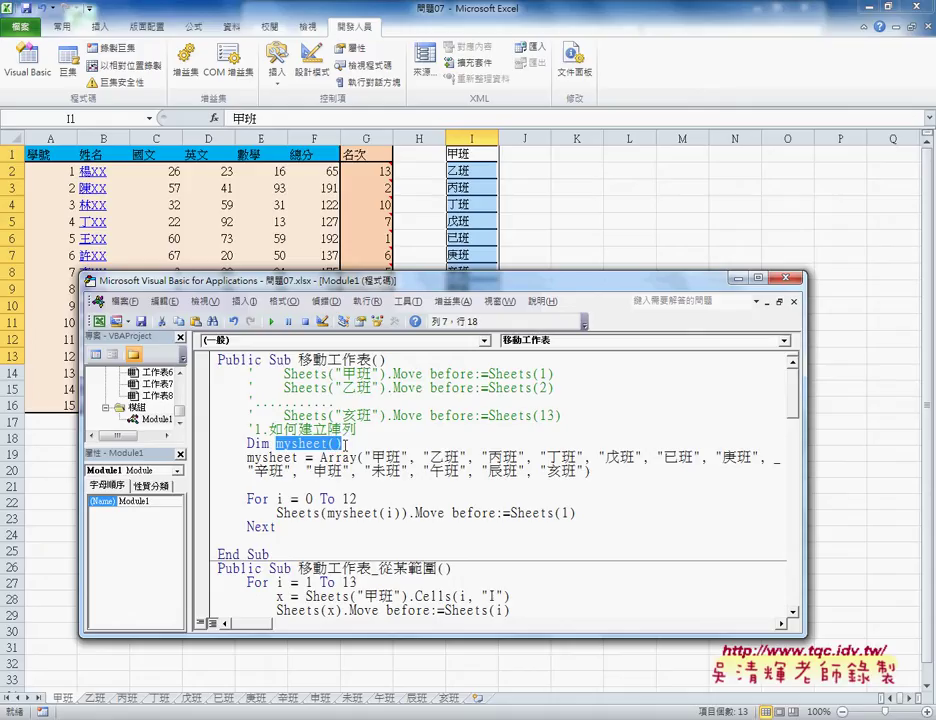
mouse_move(590, 471)
mouse_down()
mouse_move(340, 471)
mouse_move(247, 457)
mouse_up()
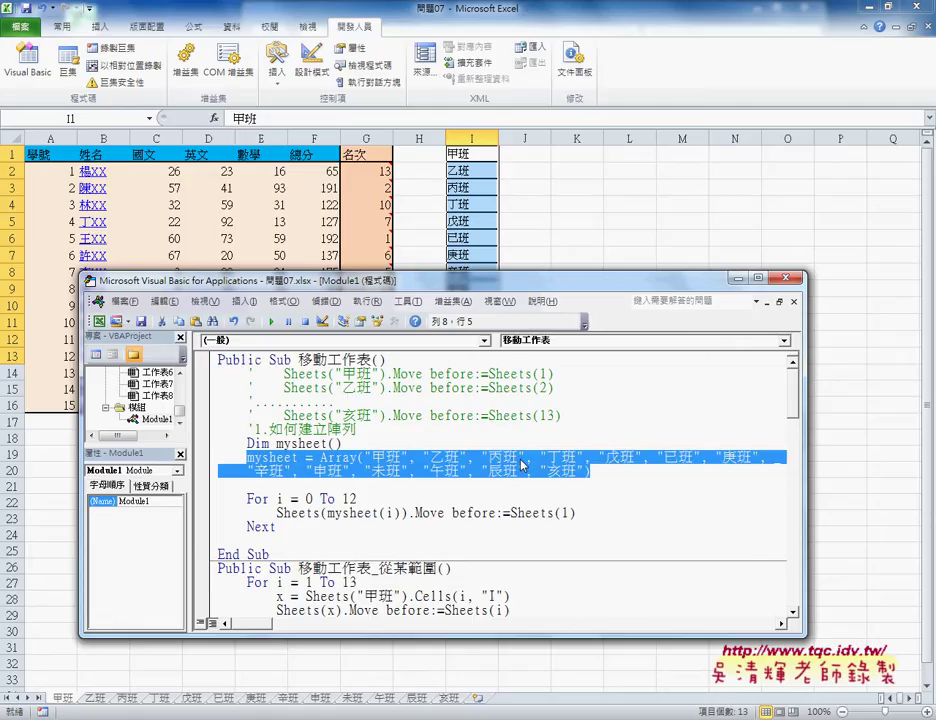
click(326, 457)
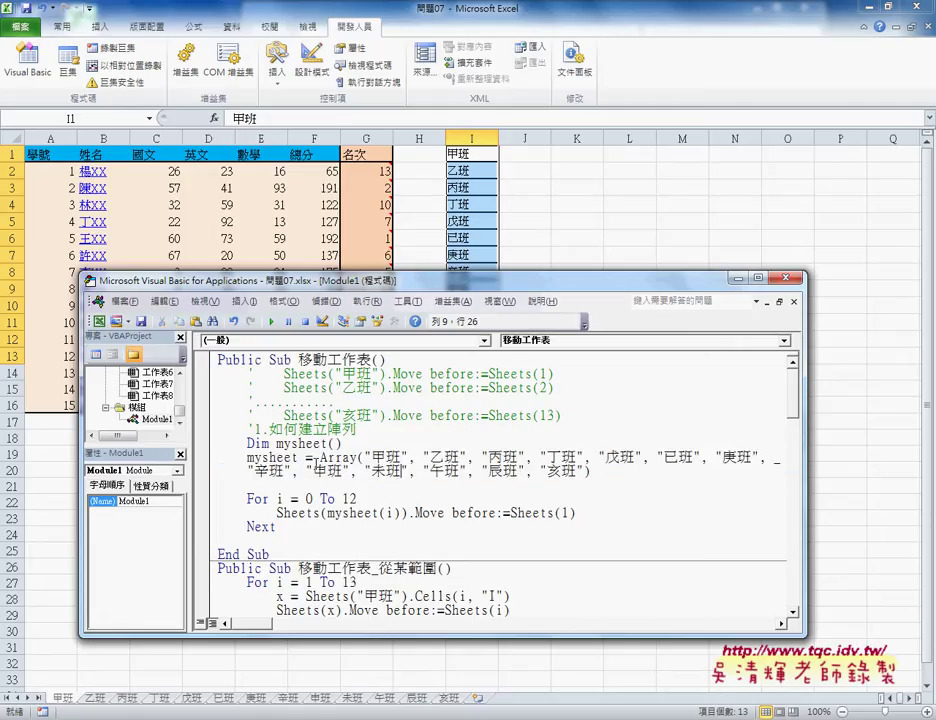
drag(320, 457, 357, 457)
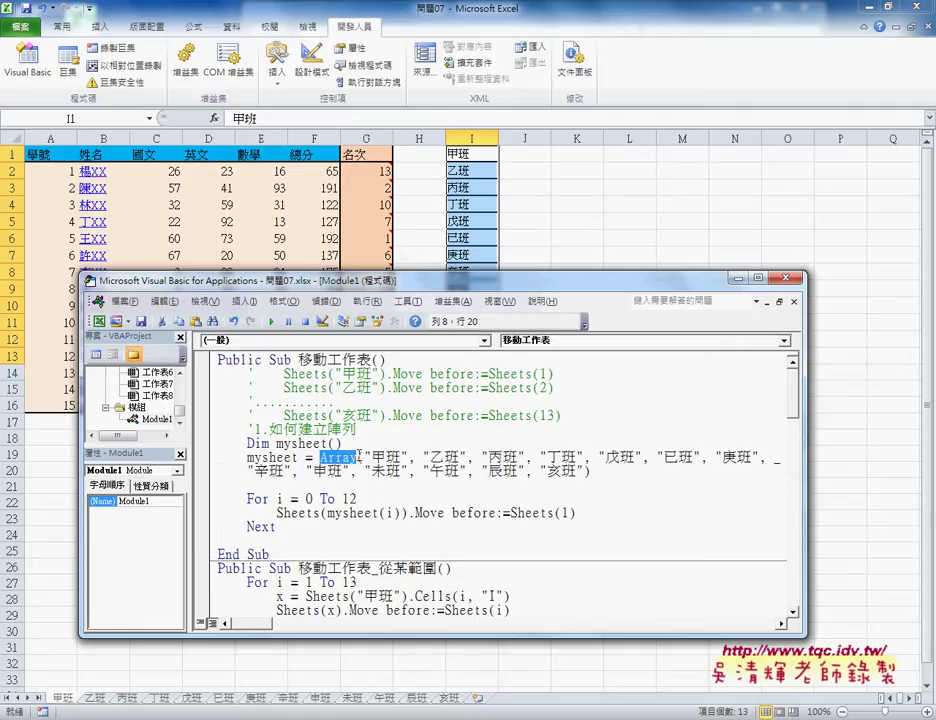
click(358, 457)
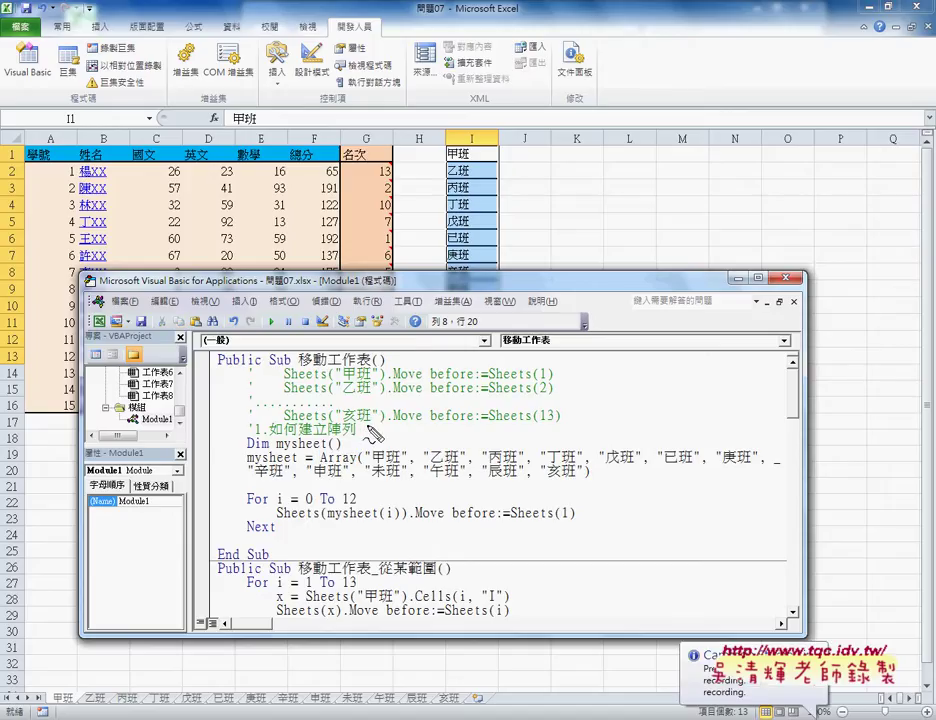
mouse_move(468, 322)
mouse_down()
mouse_move(425, 252)
mouse_move(384, 328)
mouse_move(381, 440)
mouse_up()
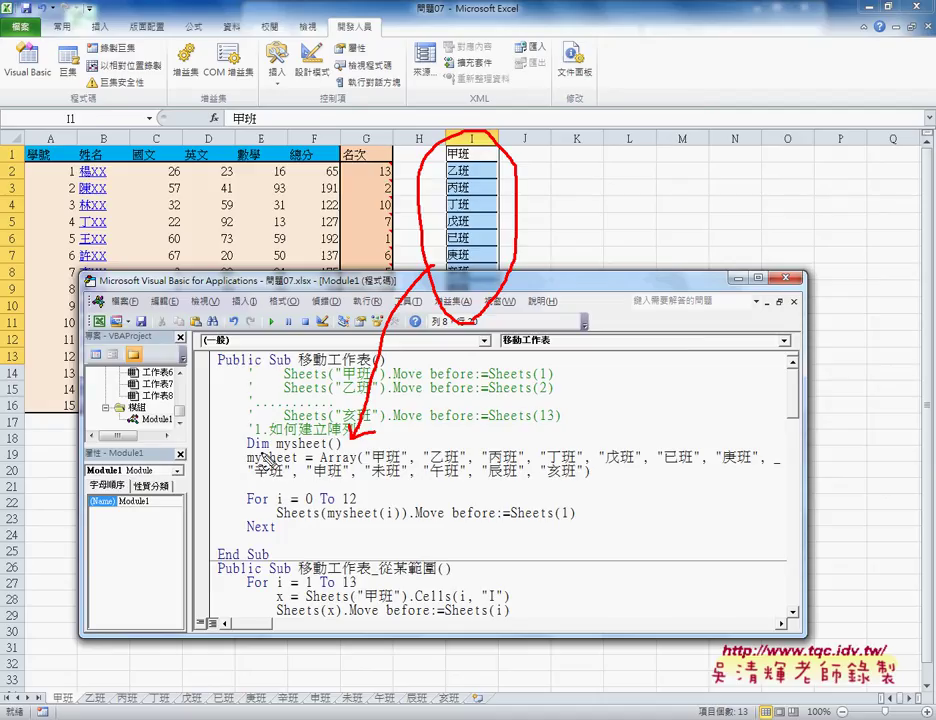
drag(247, 448, 338, 447)
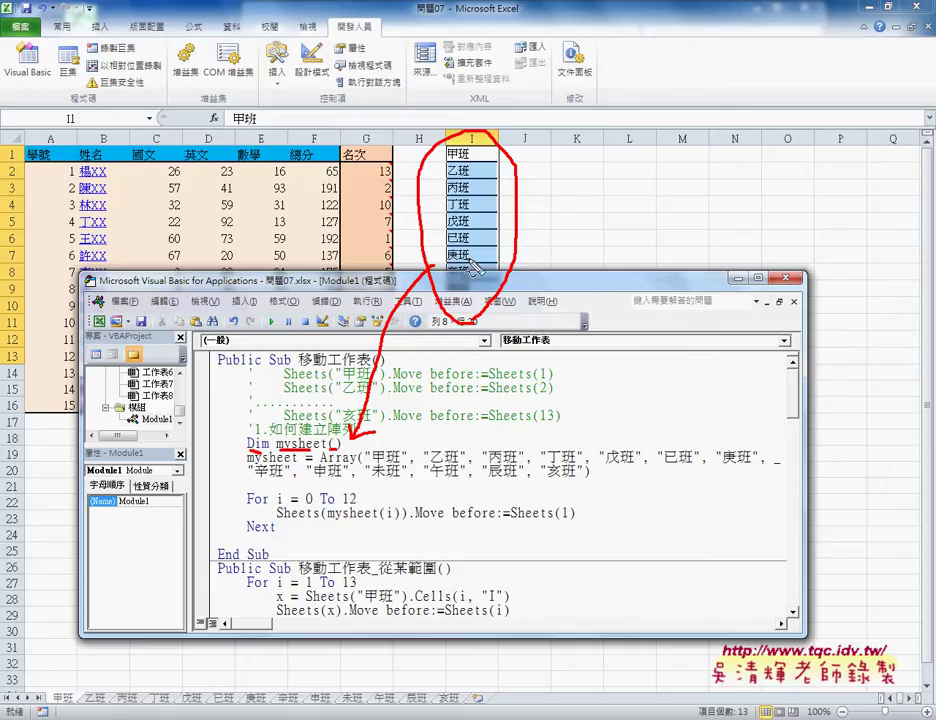
mouse_move(541, 207)
mouse_down()
mouse_move(541, 241)
mouse_move(548, 238)
mouse_up()
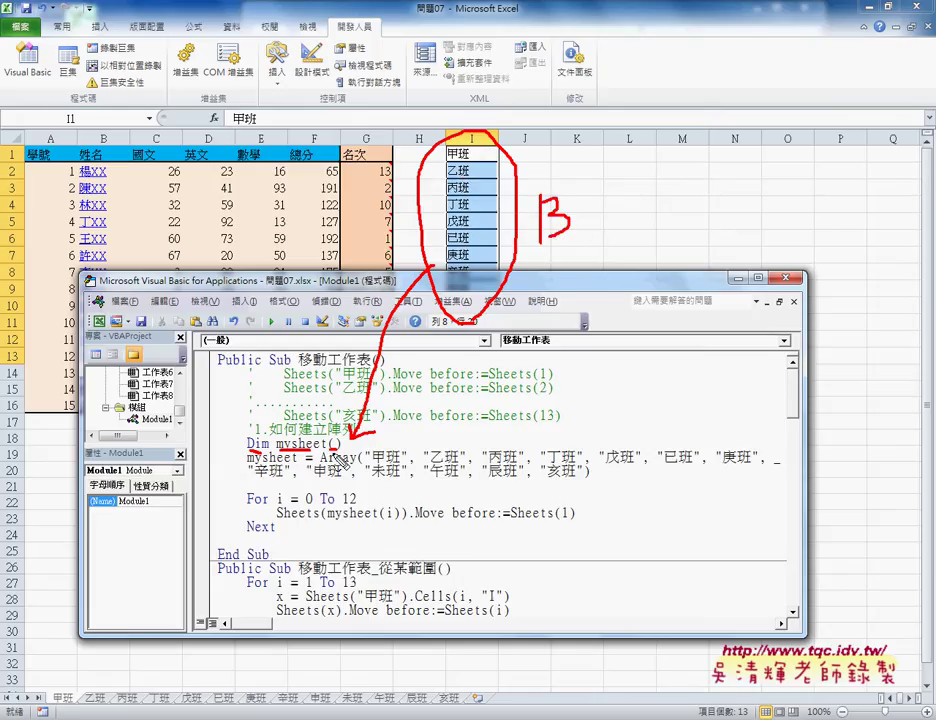
drag(338, 441, 345, 458)
drag(322, 461, 356, 461)
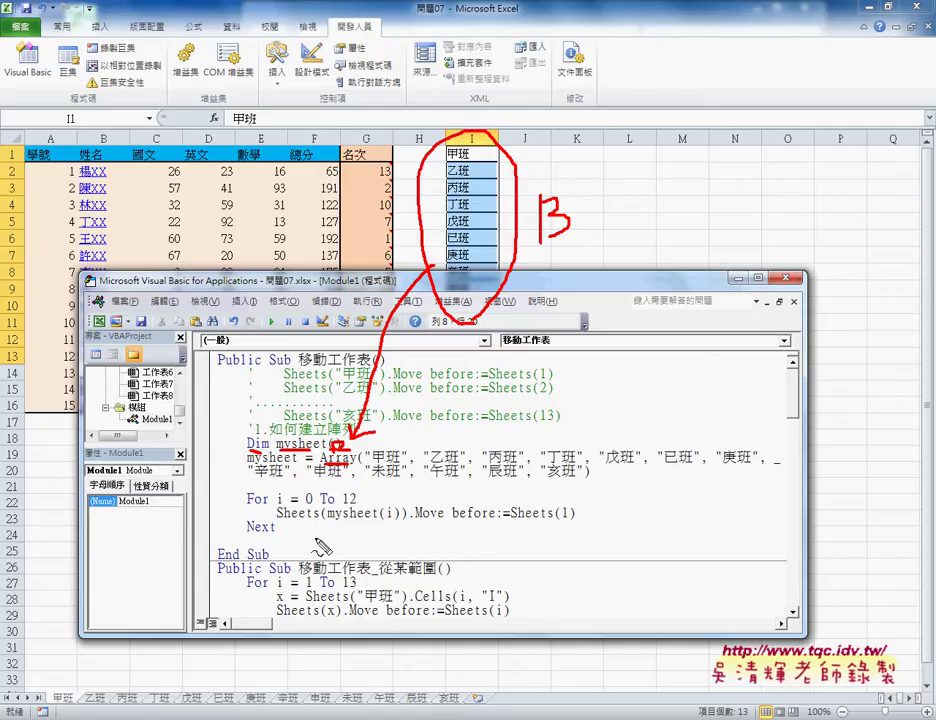
key(Escape)
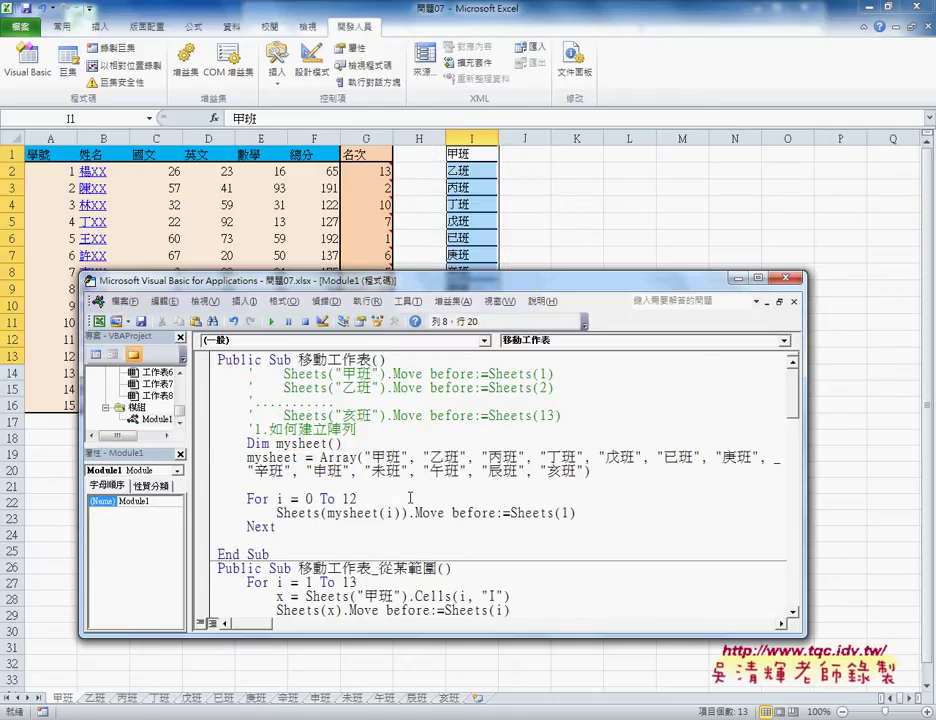
Scroll to the _陣列 procedure and highlight the Dim mysheet(12) declaration and its size
scroll(409, 497, down, 1)
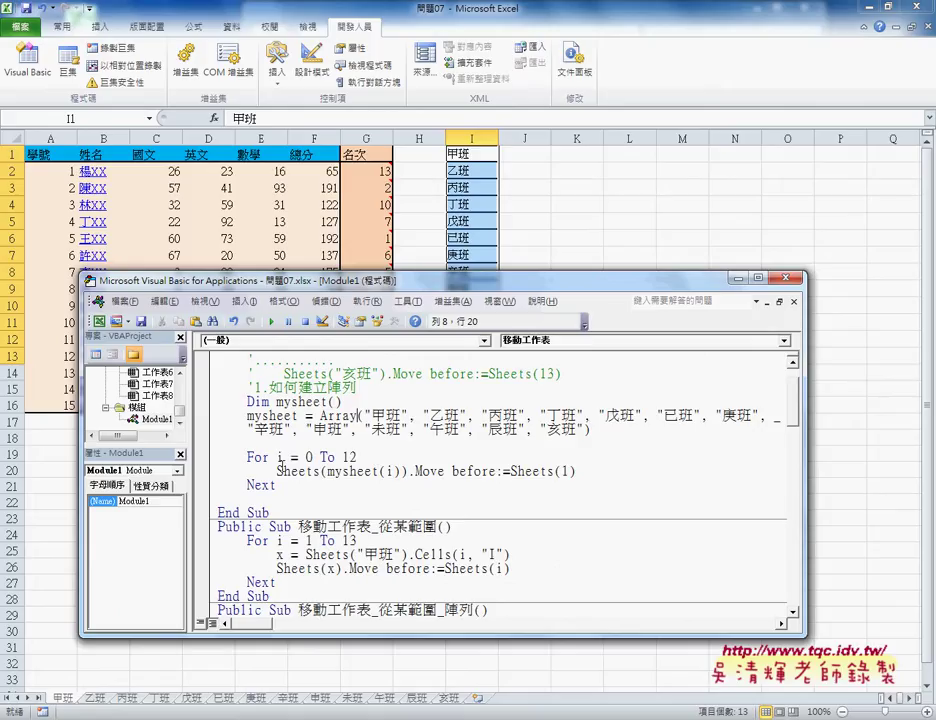
scroll(321, 469, down, 3)
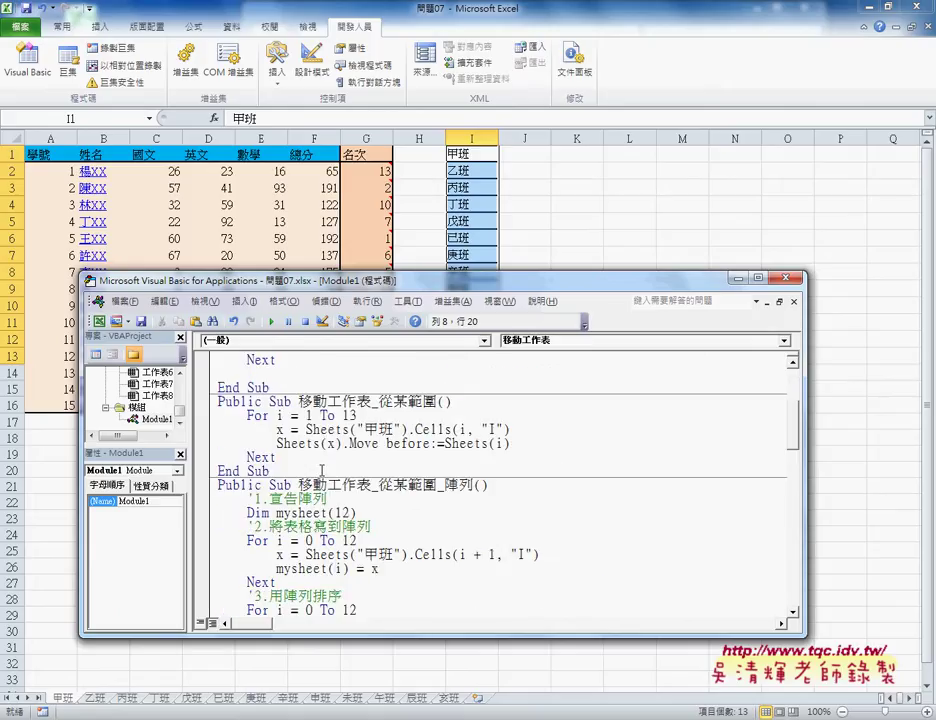
scroll(321, 469, down, 1)
drag(247, 470, 356, 470)
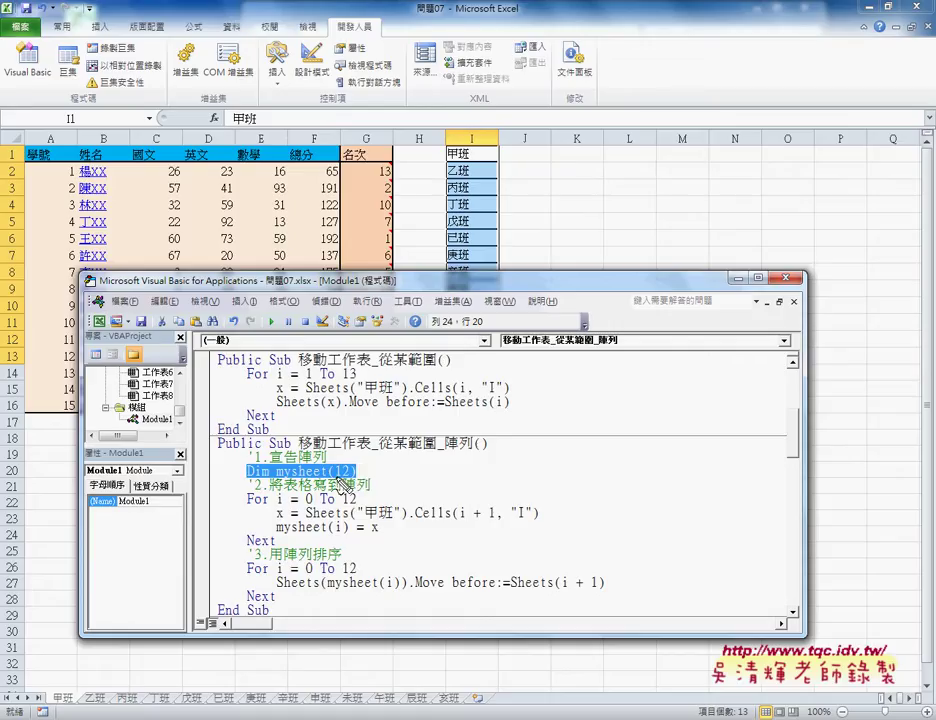
mouse_move(362, 478)
mouse_down()
mouse_move(355, 487)
mouse_move(320, 483)
mouse_up()
Annotate that indices 0-12 mean 13 elements, clear the notes, and highlight the fill loop
mouse_move(402, 461)
mouse_down()
mouse_move(427, 473)
mouse_move(495, 468)
mouse_up()
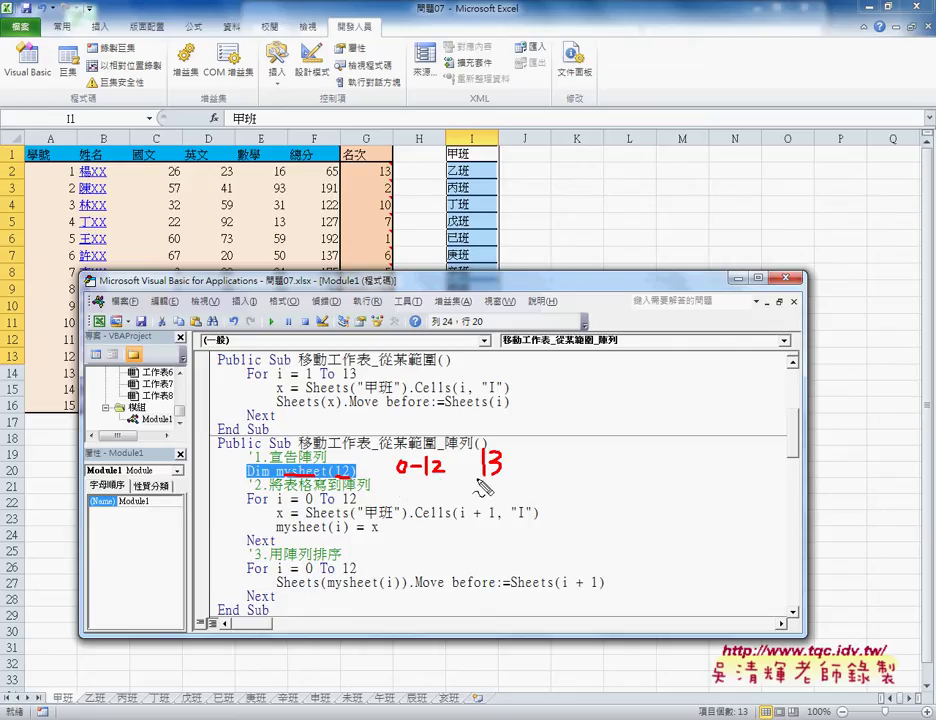
drag(477, 479, 509, 478)
drag(390, 479, 401, 479)
key(Escape)
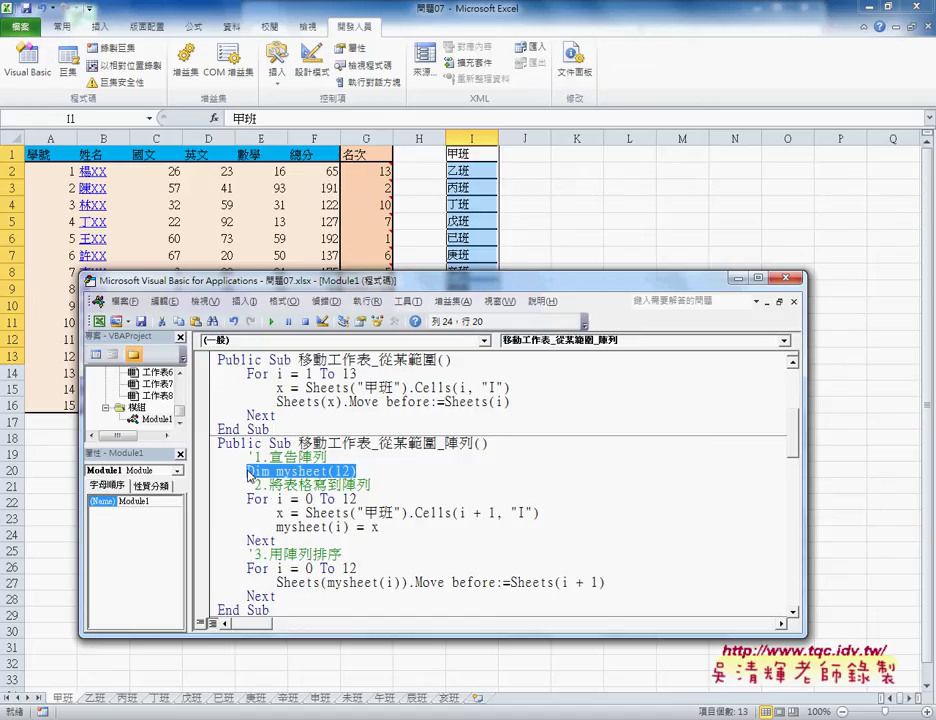
drag(280, 540, 212, 498)
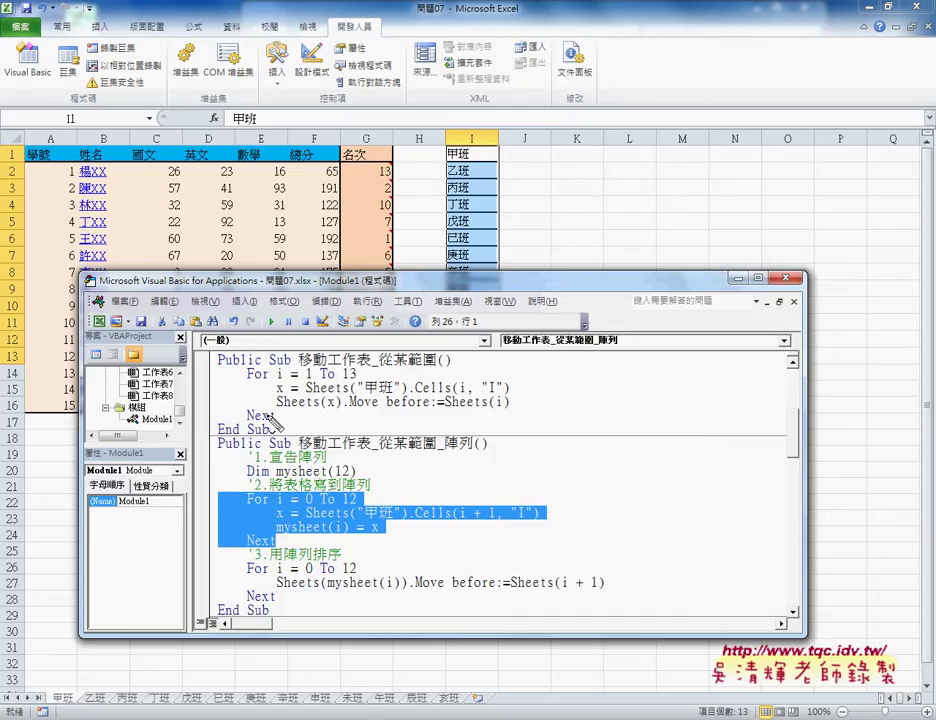
mouse_move(272, 420)
mouse_down()
mouse_move(250, 416)
mouse_move(216, 366)
mouse_move(523, 384)
mouse_move(172, 494)
mouse_move(196, 522)
mouse_up()
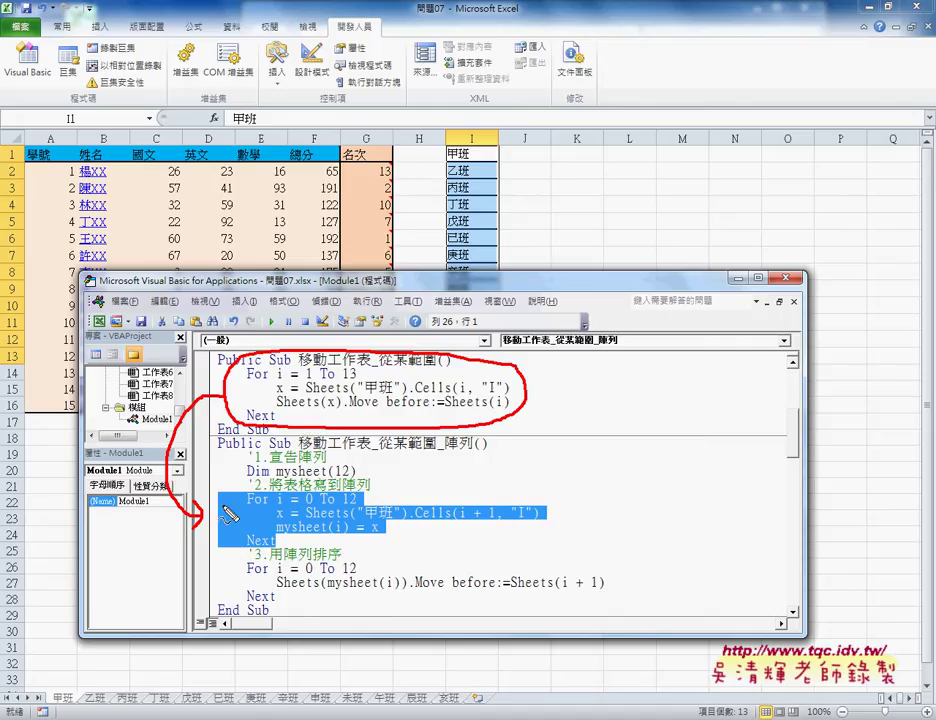
drag(434, 152, 474, 174)
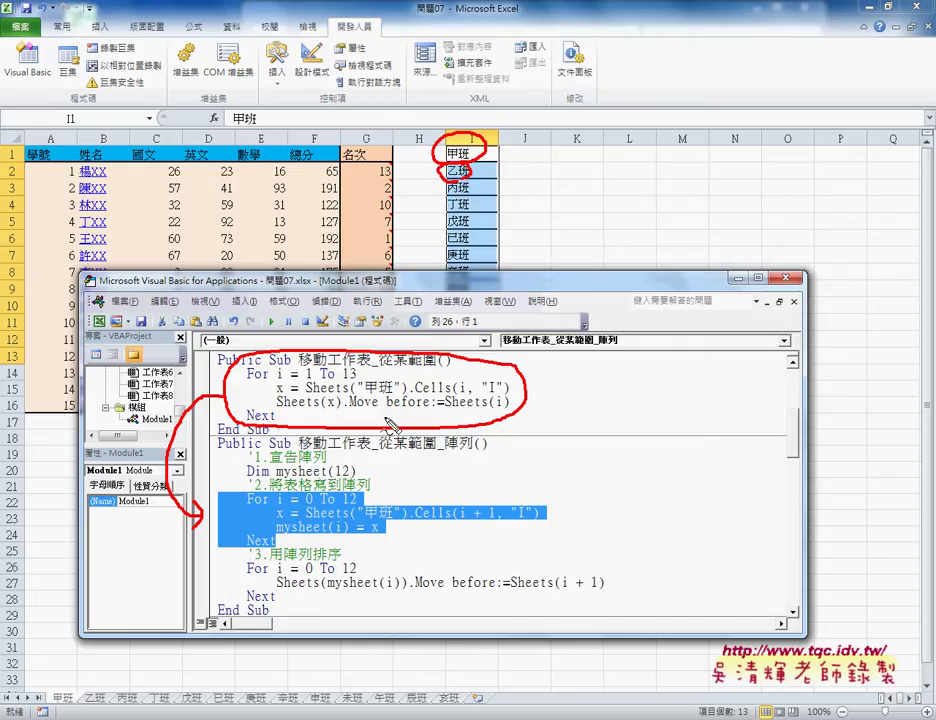
drag(277, 507, 287, 507)
drag(305, 506, 358, 506)
drag(279, 477, 322, 477)
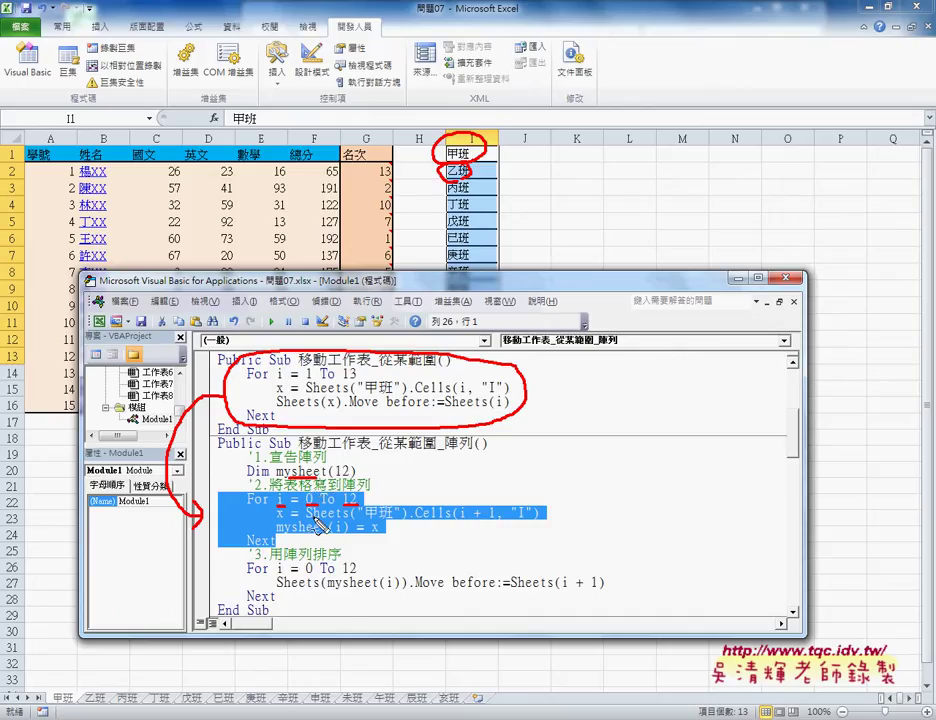
drag(276, 520, 492, 520)
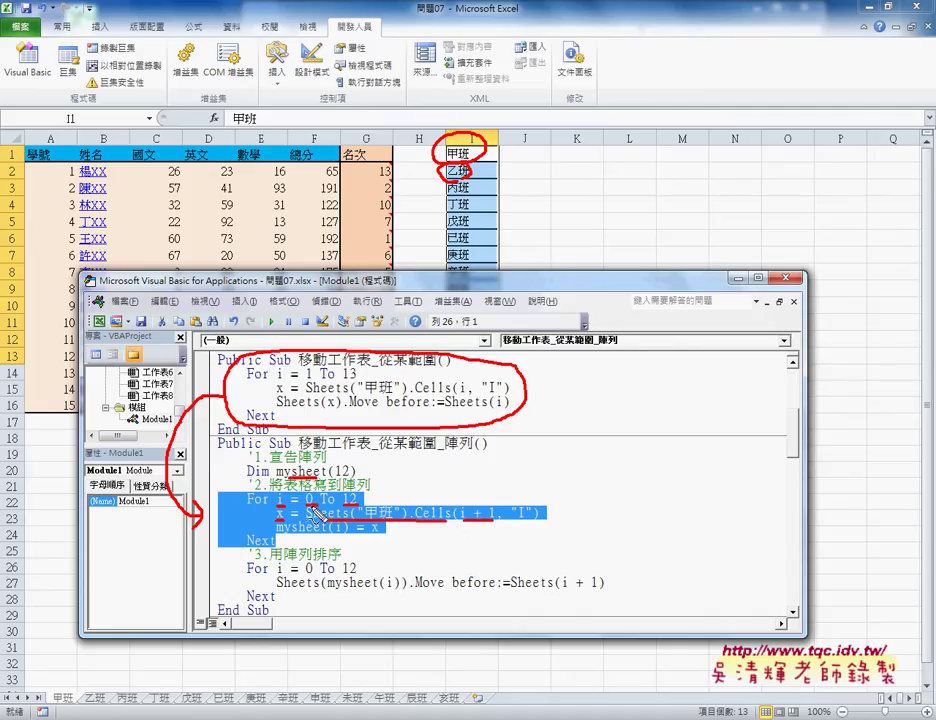
key(Escape)
Highlight the fill loop's row offset i + 1, the variable x, and mysheet(i)
click(477, 521)
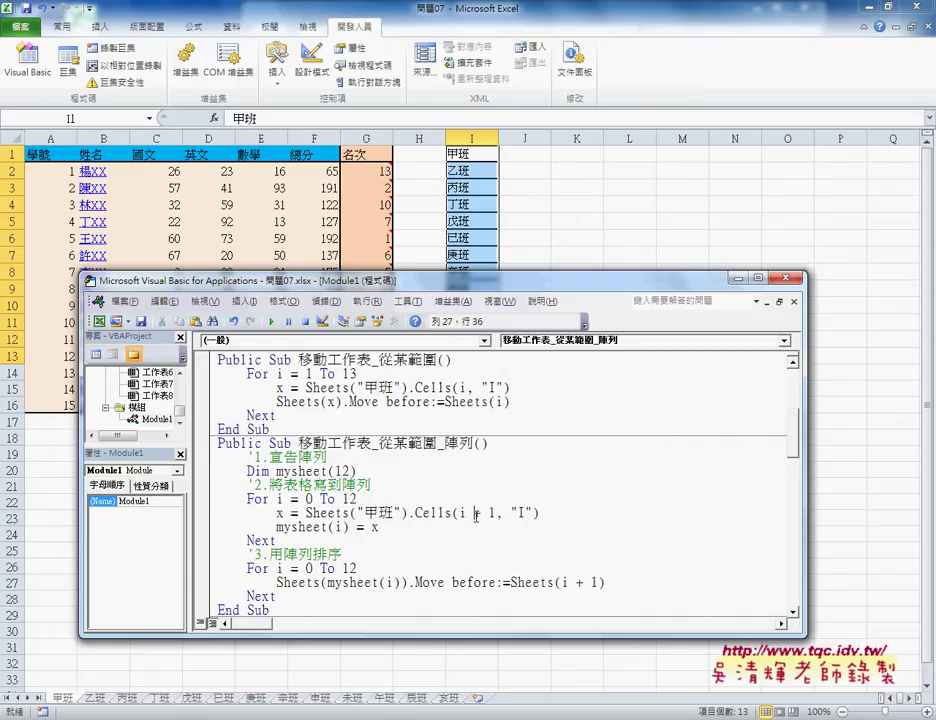
double_click(461, 387)
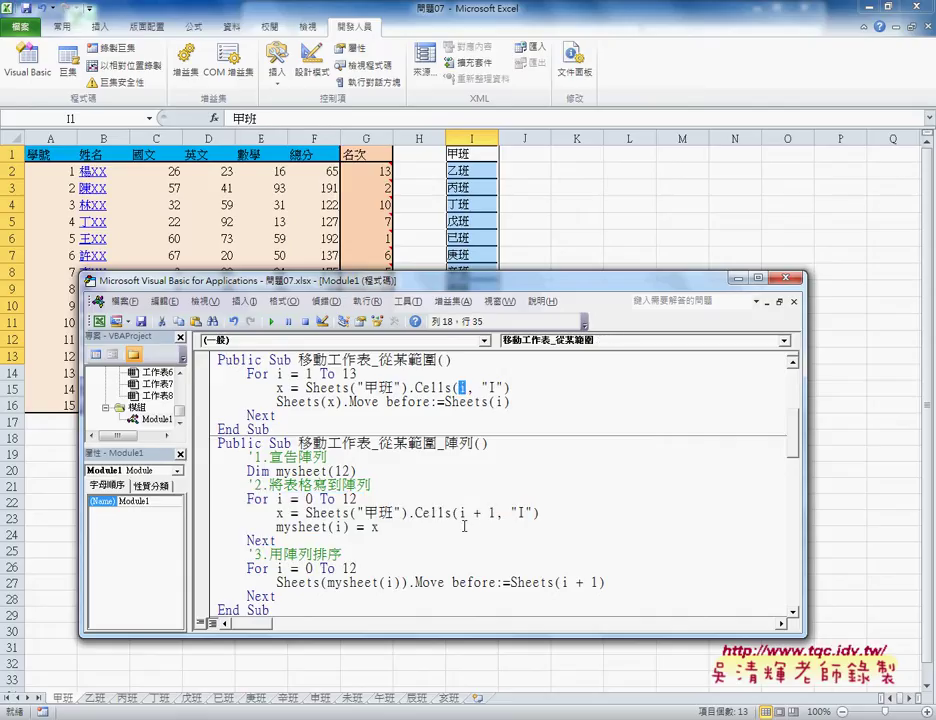
drag(458, 513, 494, 513)
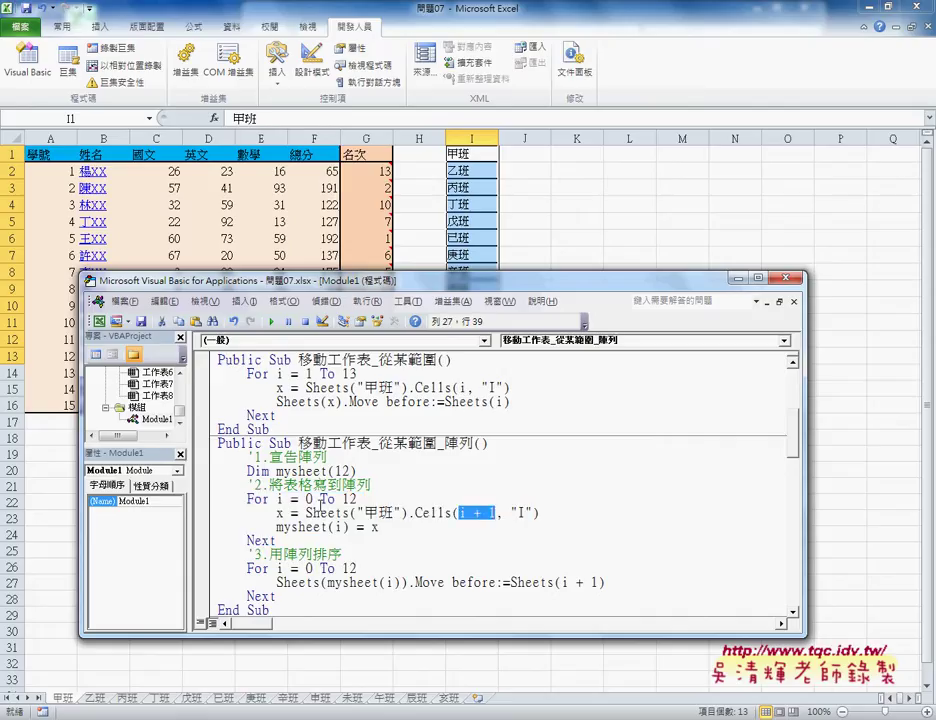
double_click(280, 513)
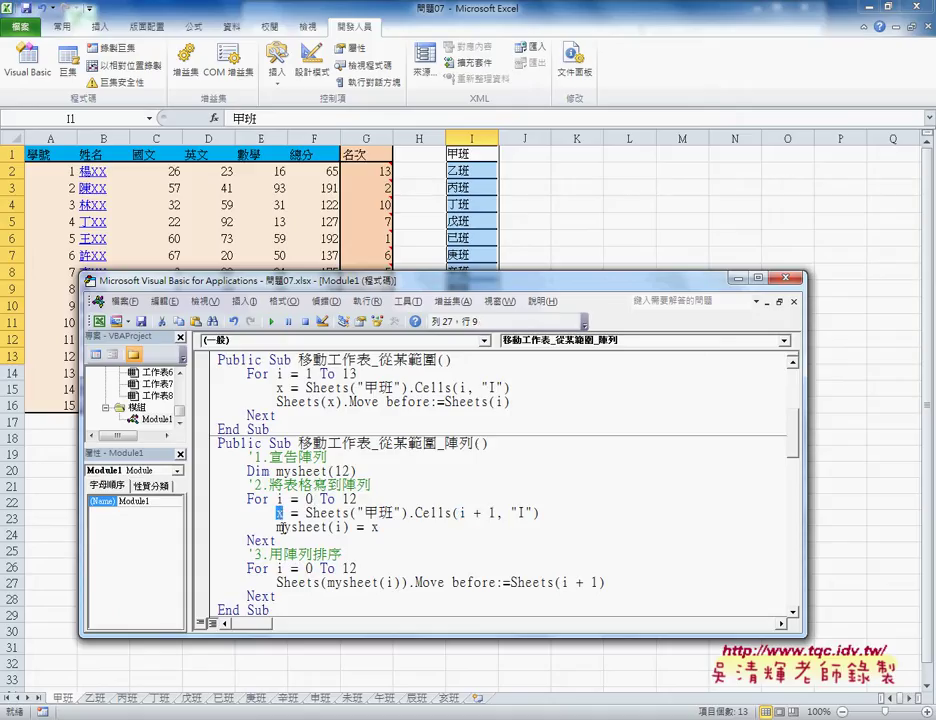
drag(276, 527, 349, 527)
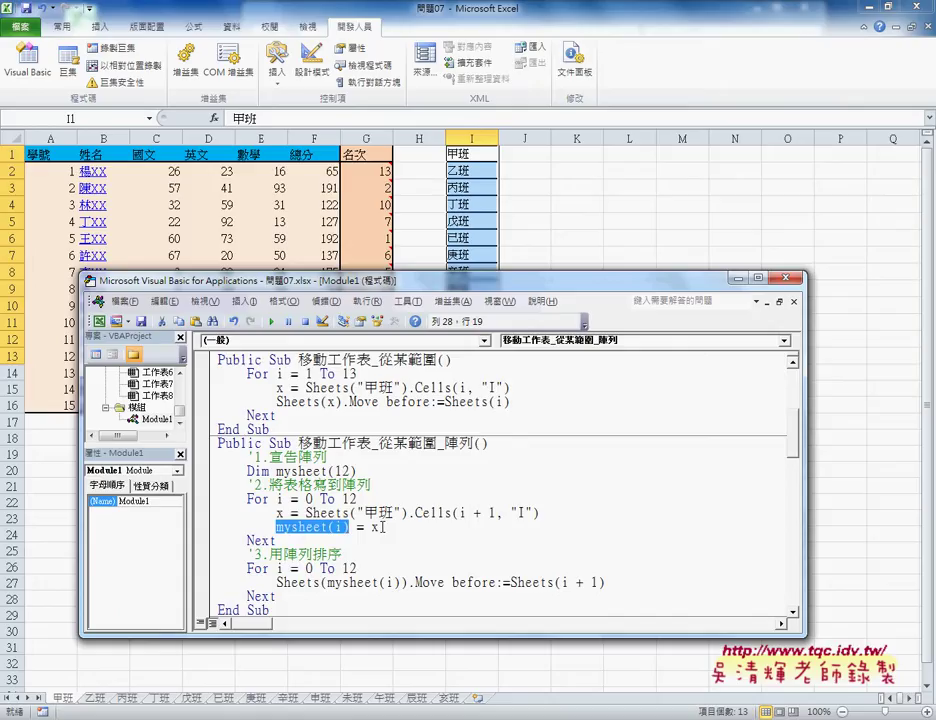
double_click(372, 527)
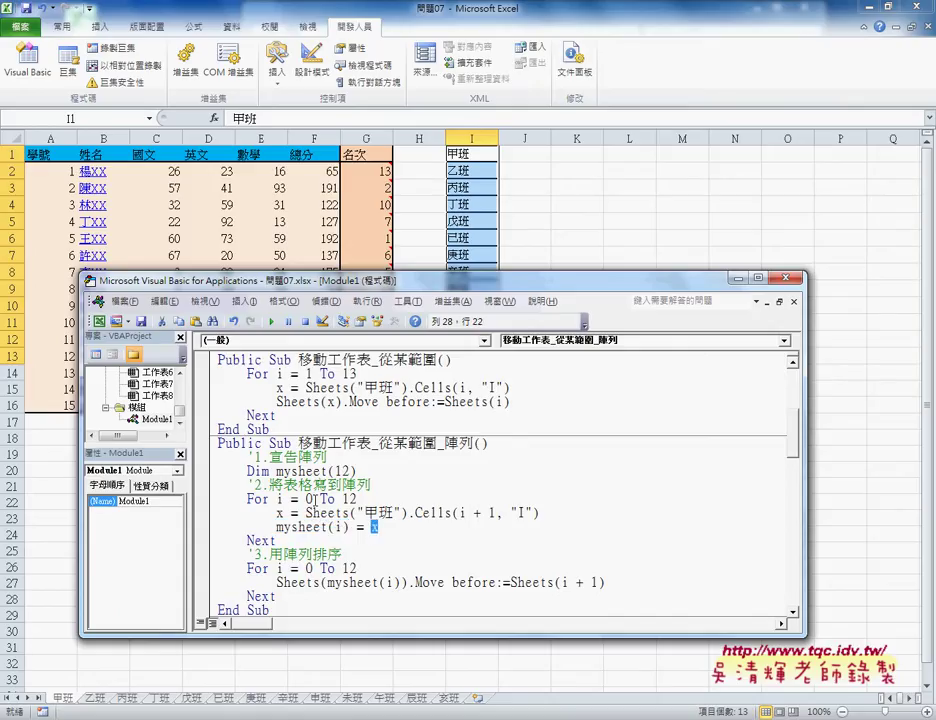
Change the fill loop to For i = 1 To 13 and drop the + 1 row offset
double_click(308, 499)
text(1)
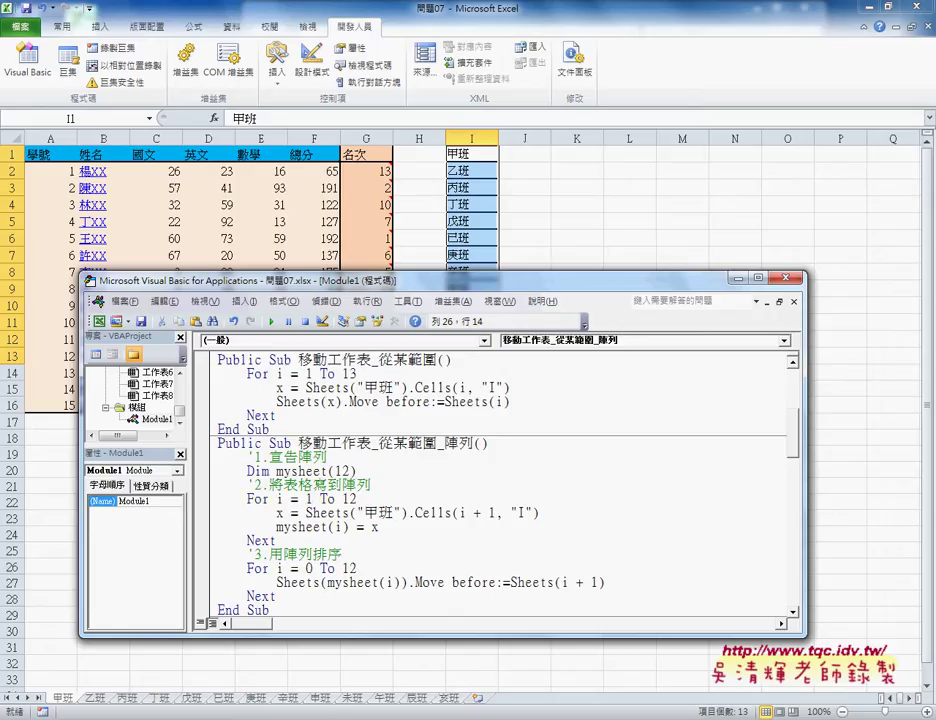
key(Right)
text(3)
drag(465, 512, 497, 512)
click(497, 513)
key(BackSpace)
key(BackSpace)
key(BackSpace)
key(BackSpace)
Declare the array as mysheet(13) and store x into mysheet(i) with no offset
click(366, 527)
key(Left)
key(Left)
key(Left)
text(-)
text(1)
click(343, 471)
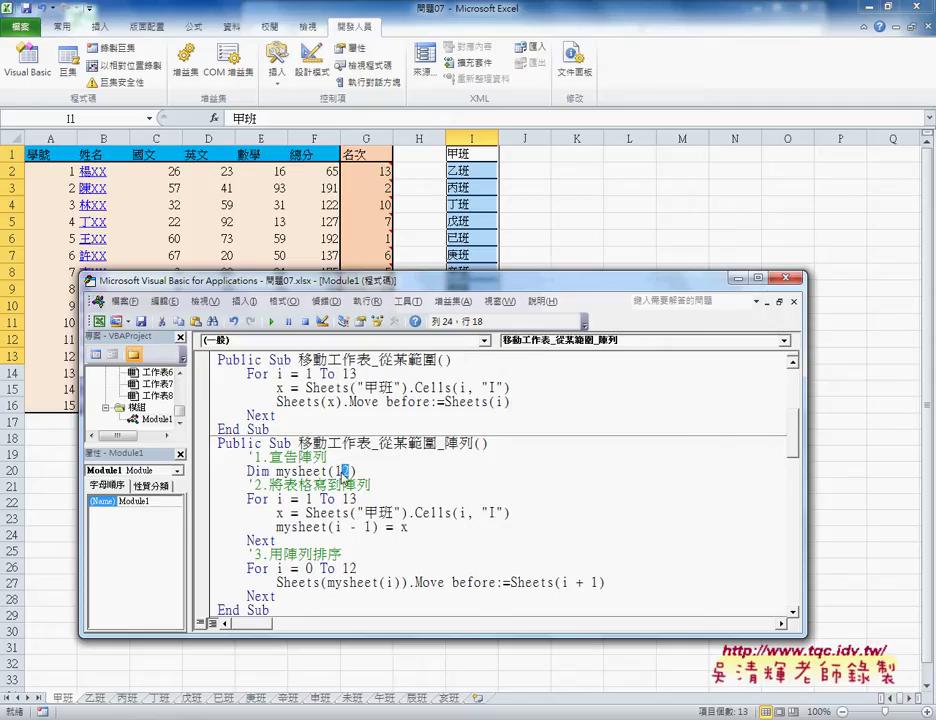
text(3)
drag(342, 527, 365, 527)
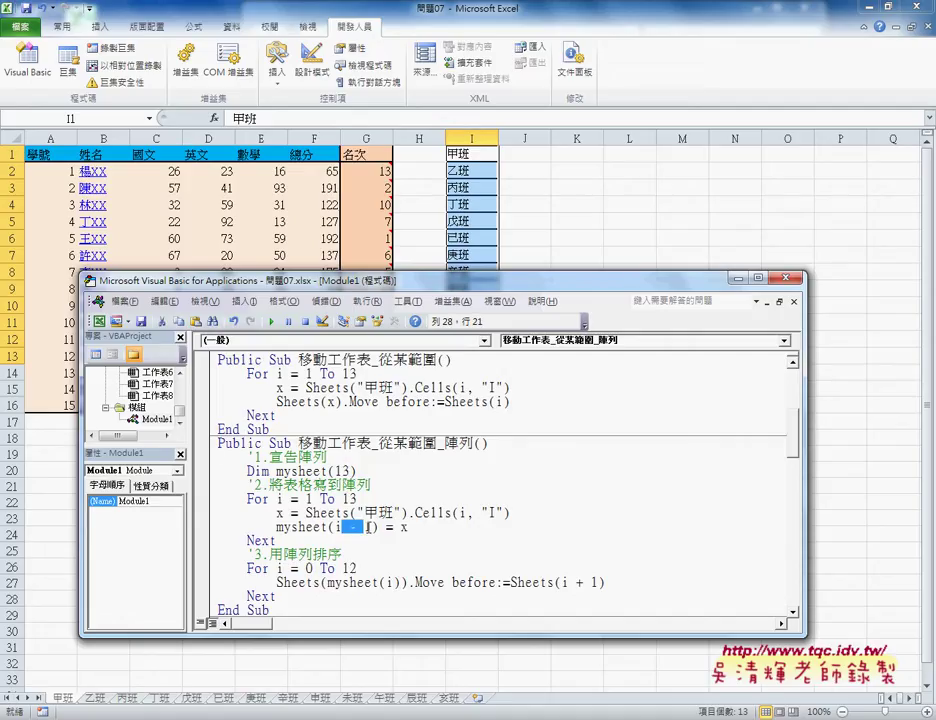
key(Delete)
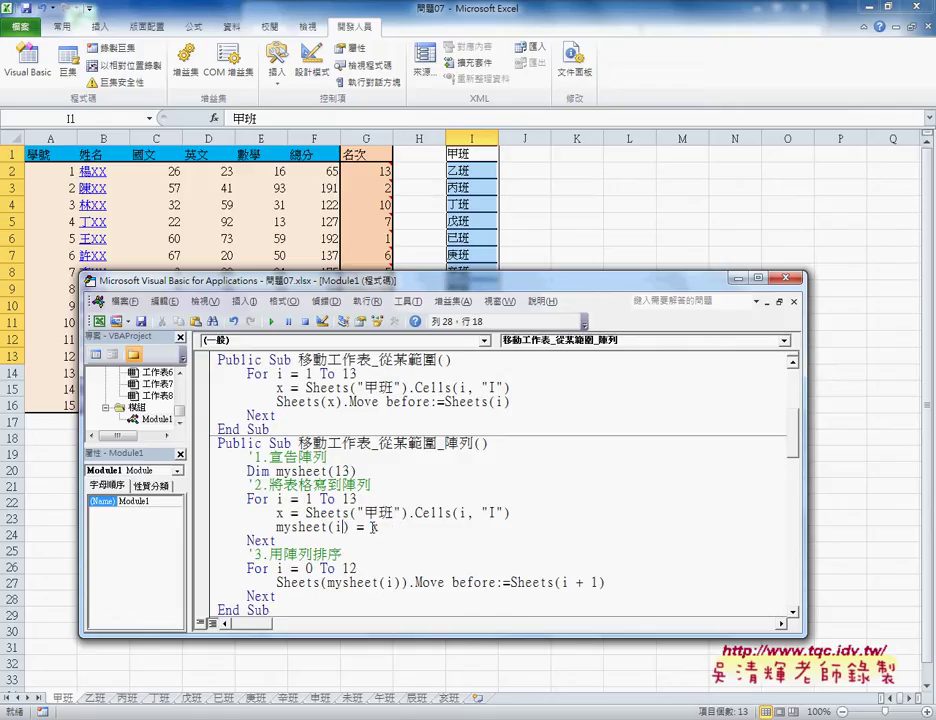
key(Down)
drag(356, 471, 329, 471)
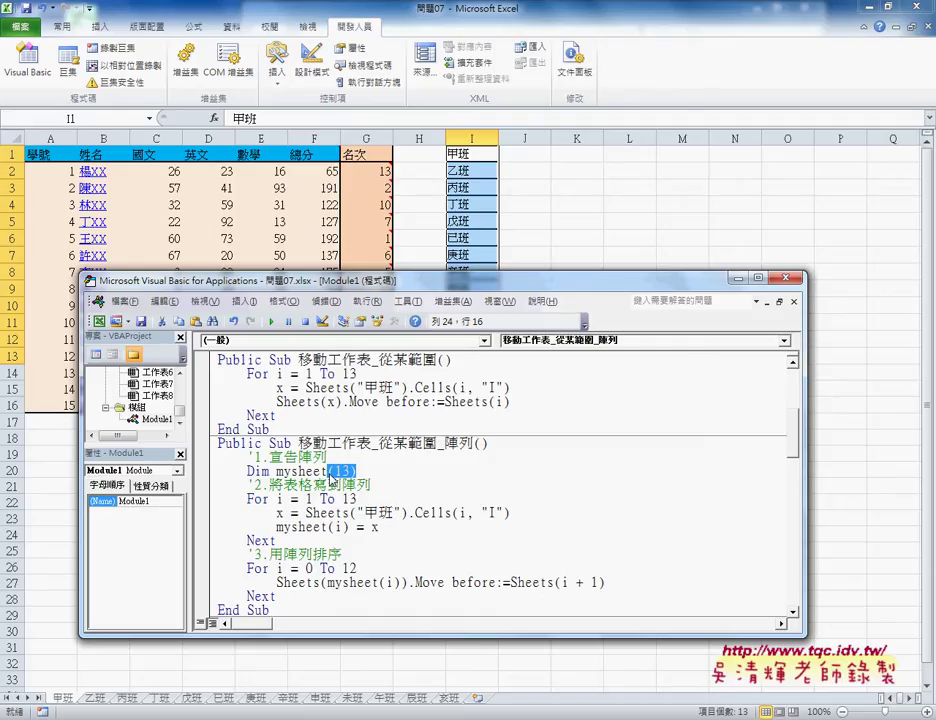
Change the sorting loop's range from 0 To 12 to 1 To 13
click(336, 471)
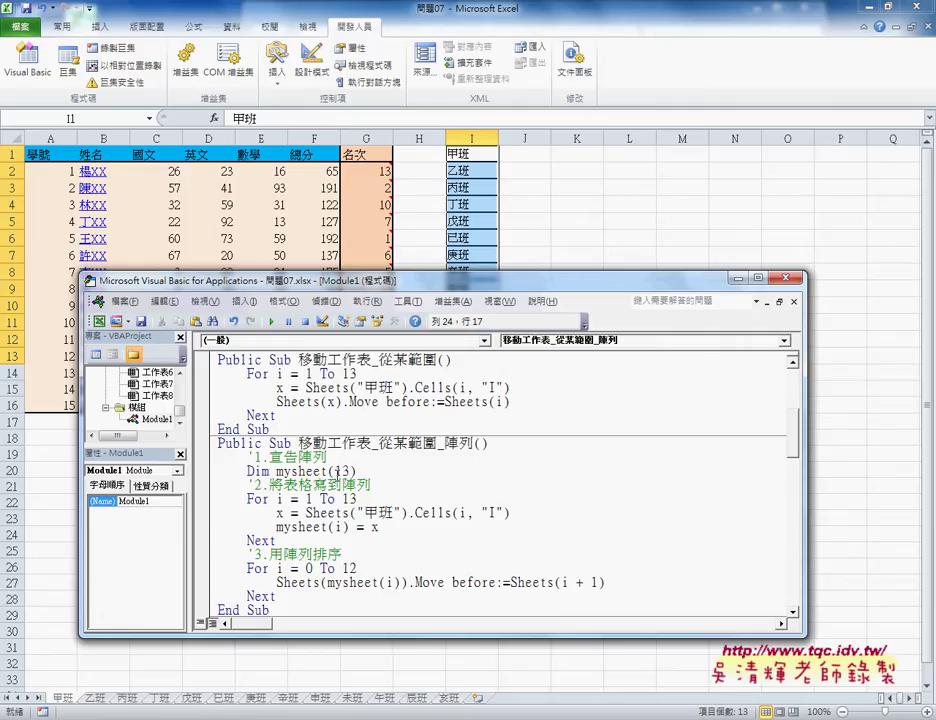
scroll(337, 470, down, 2)
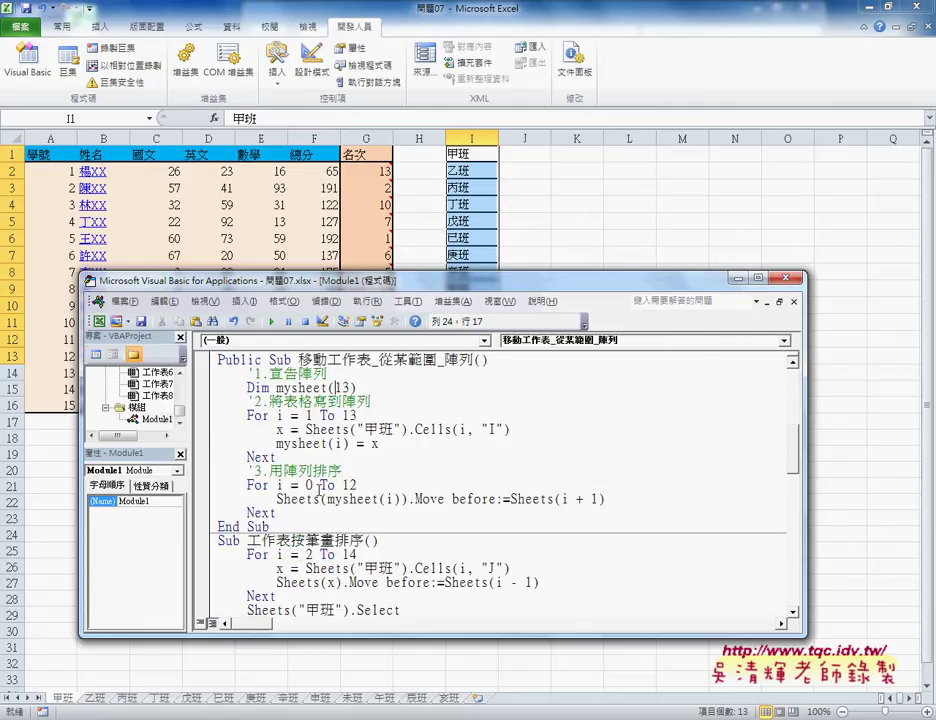
click(306, 484)
key(Delete)
text(1)
key(End)
key(BackSpace)
text(3)
Remove the + 1 so each sheet moves before Sheets(i), and select that i
key(Down)
key(Right)
key(Right)
key(Right)
key(Right)
key(Right)
key(Right)
key(Right)
key(Right)
key(Right)
key(Right)
key(Right)
key(Right)
key(Right)
key(Right)
key(Delete)
key(Delete)
key(Delete)
key(Delete)
key(Down)
double_click(390, 499)
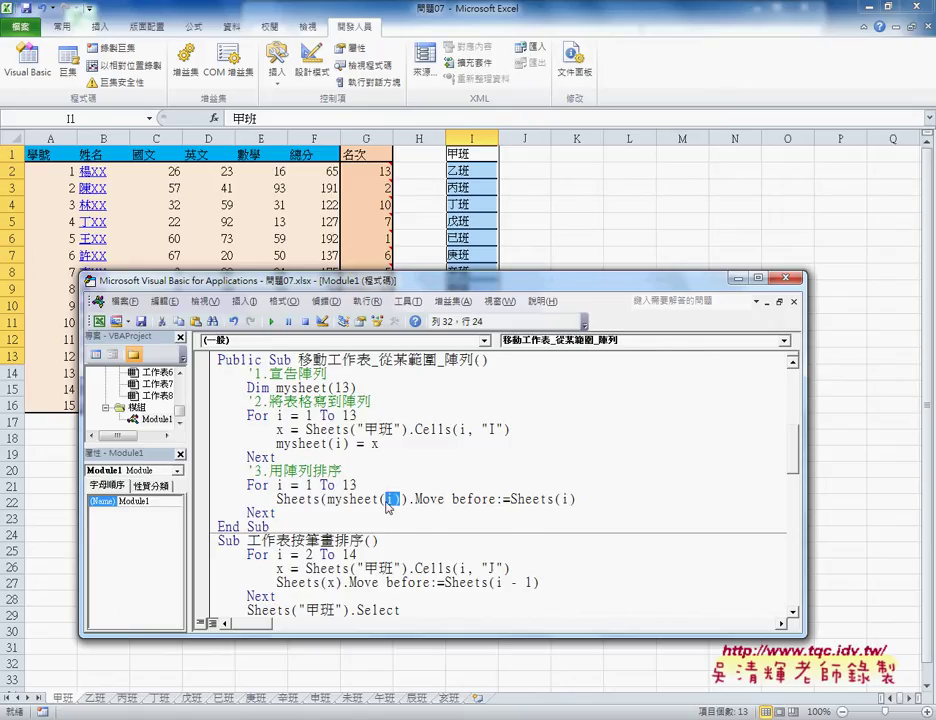
click(350, 414)
click(340, 497)
click(563, 498)
double_click(563, 498)
Set a breakpoint on For i = 1 To 13 and run the macro into break mode
click(201, 484)
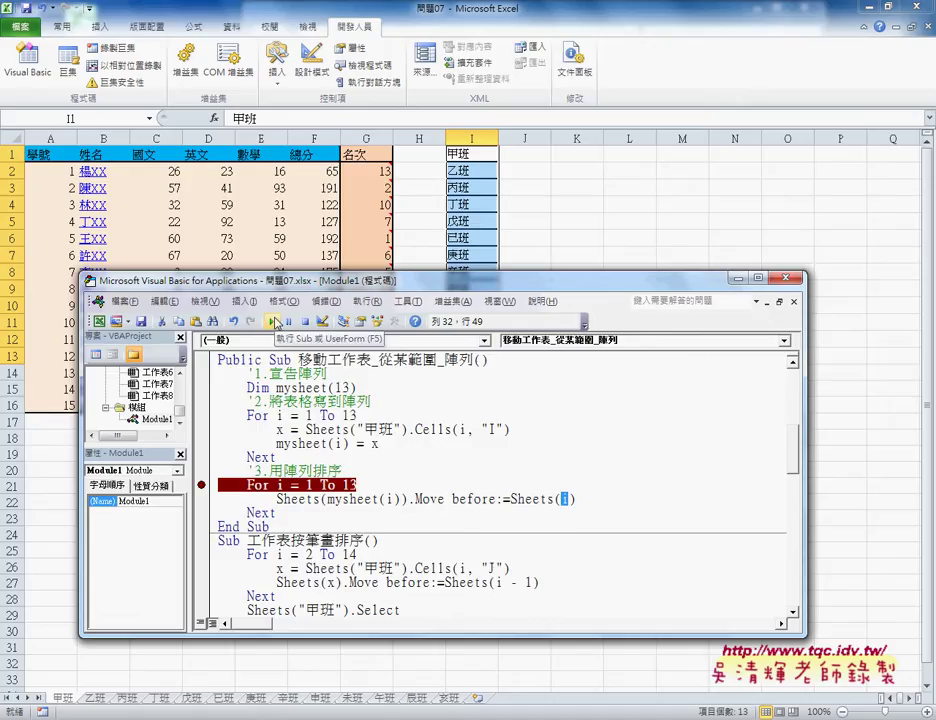
click(272, 321)
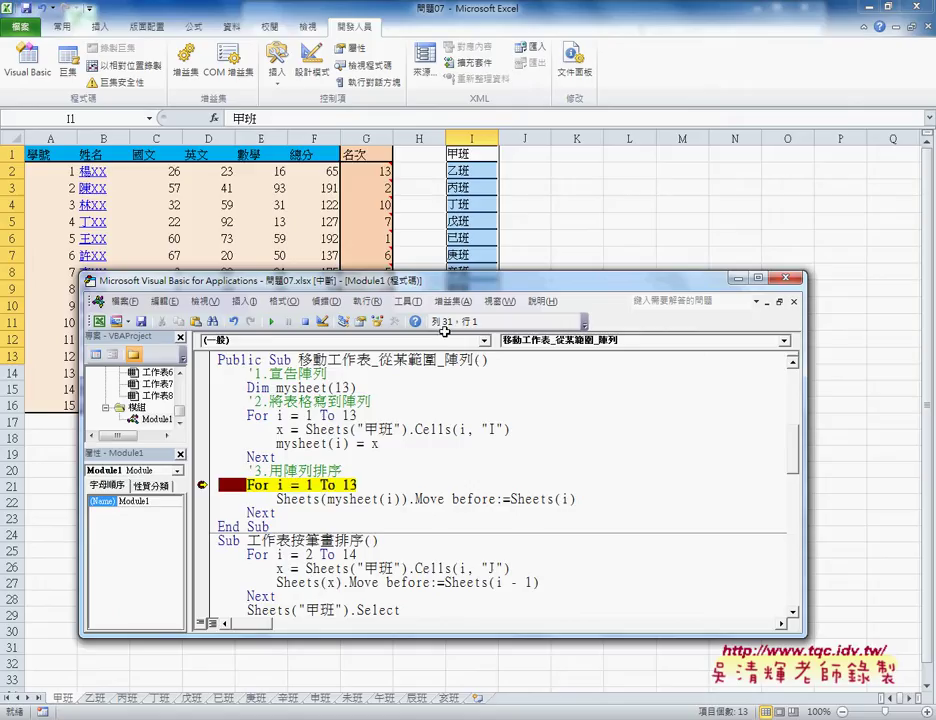
drag(276, 443, 324, 444)
Add a watch on mysheet and expand it to list its elements in a taller pane
right_click(305, 450)
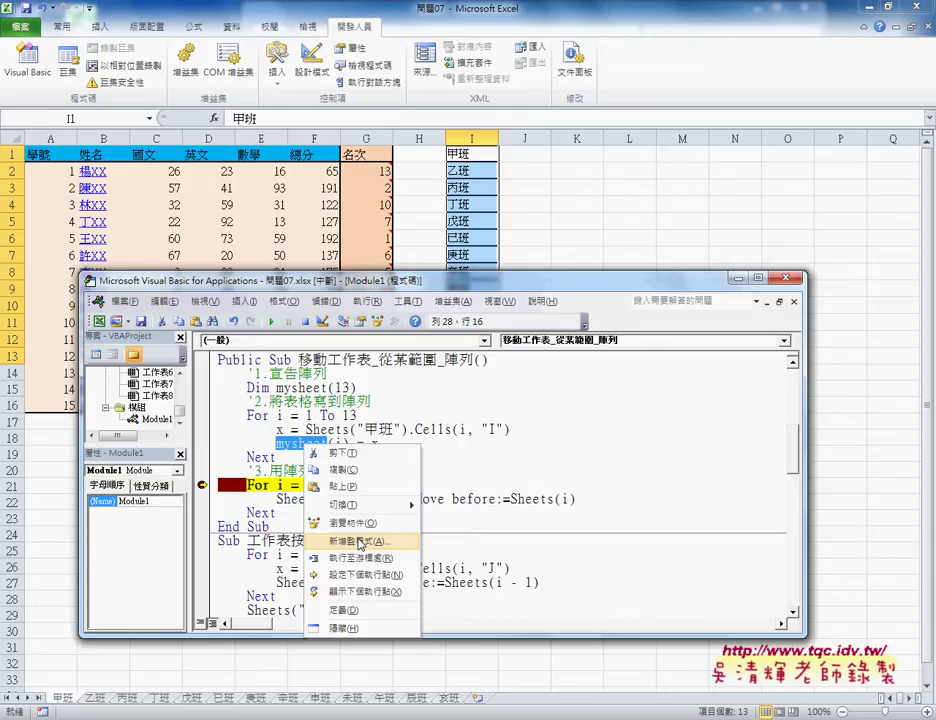
click(360, 543)
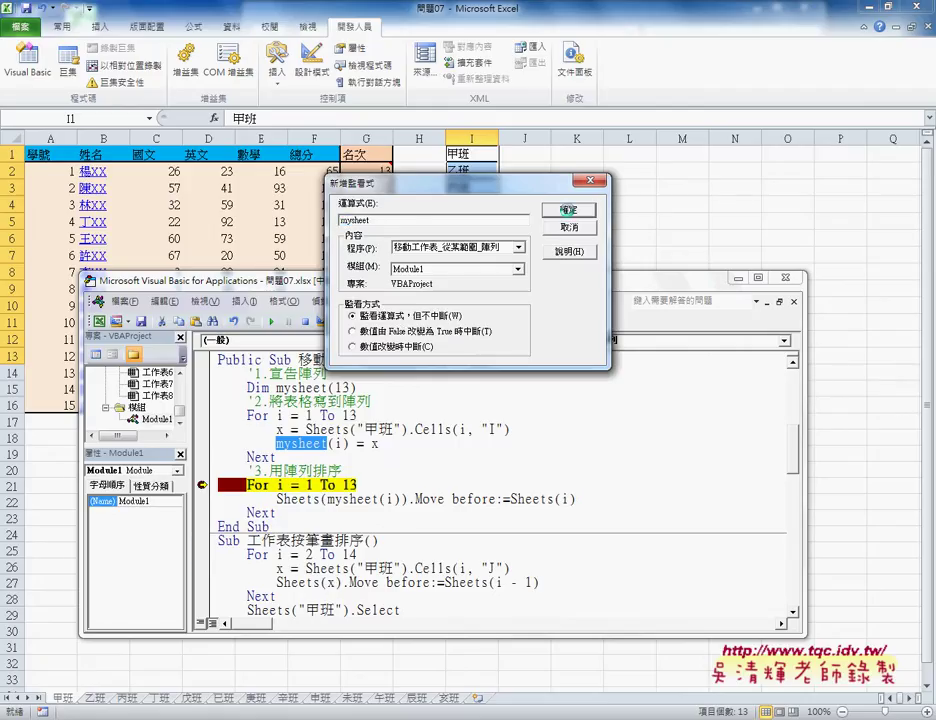
click(567, 210)
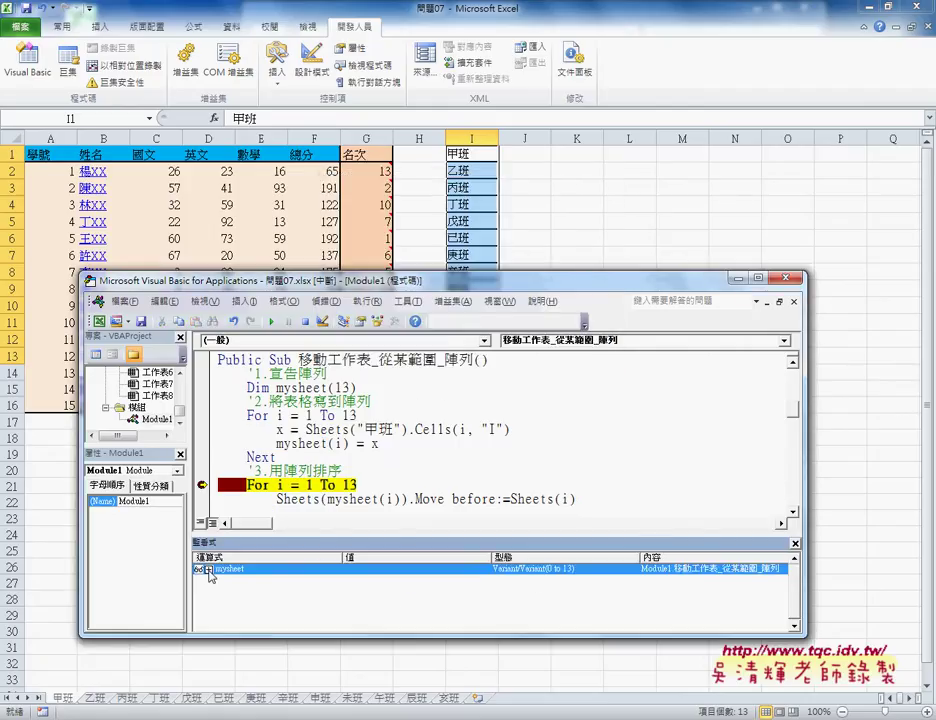
click(208, 569)
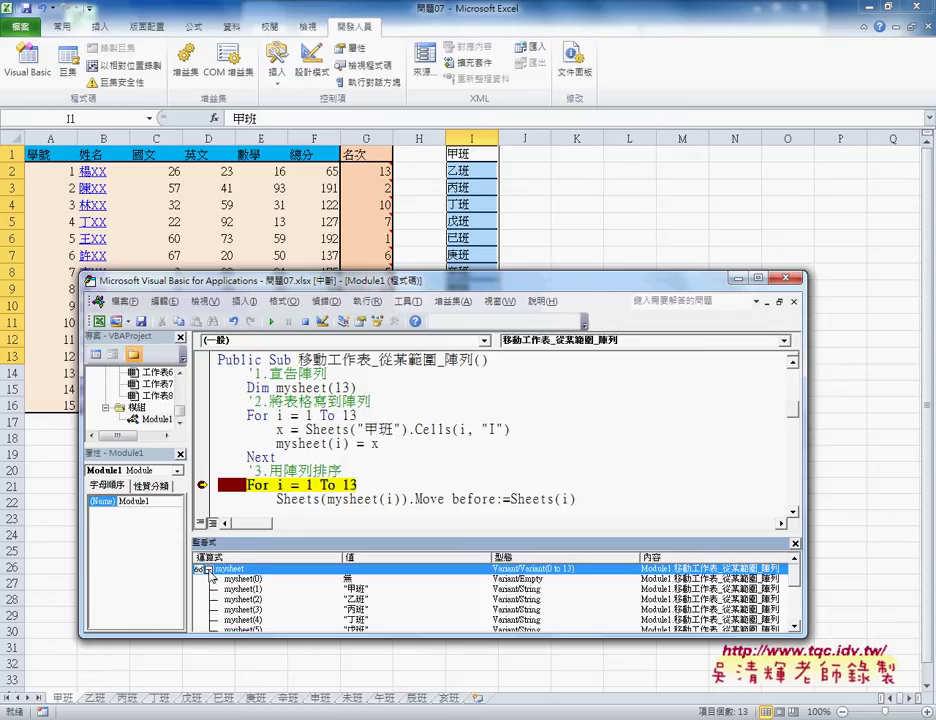
click(245, 590)
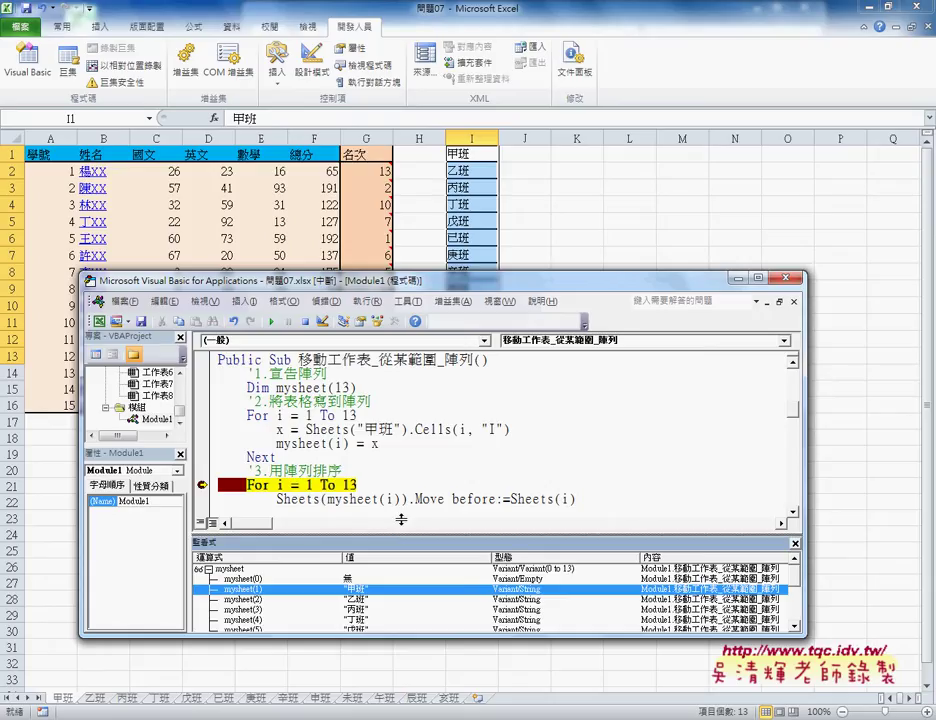
drag(400, 535, 401, 514)
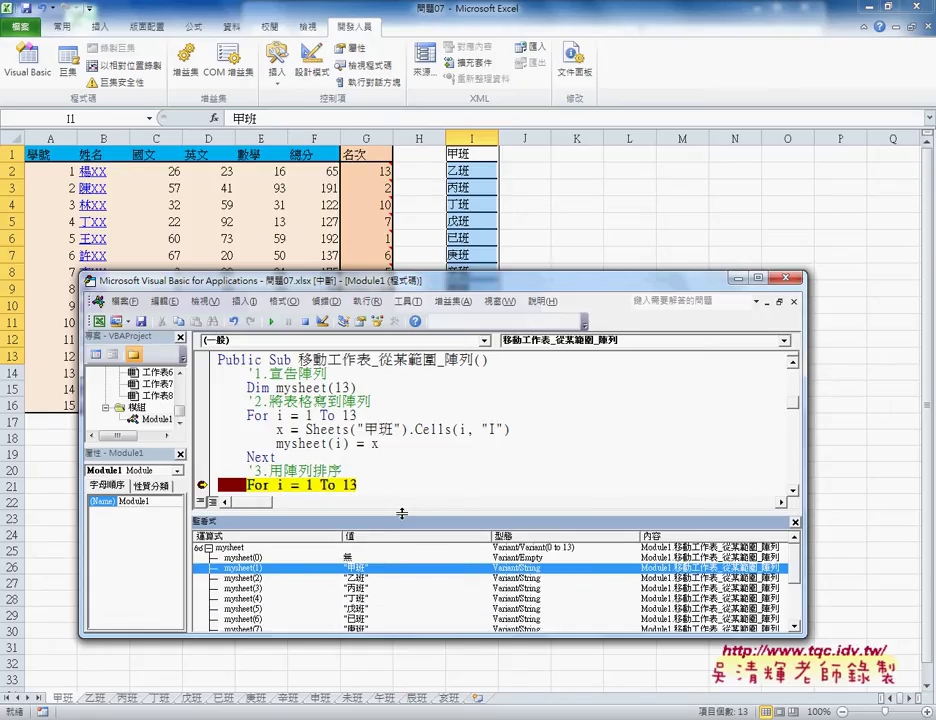
Mark in red the watched values, the column I names, and the execution marker, then clear the marks
drag(302, 662, 332, 652)
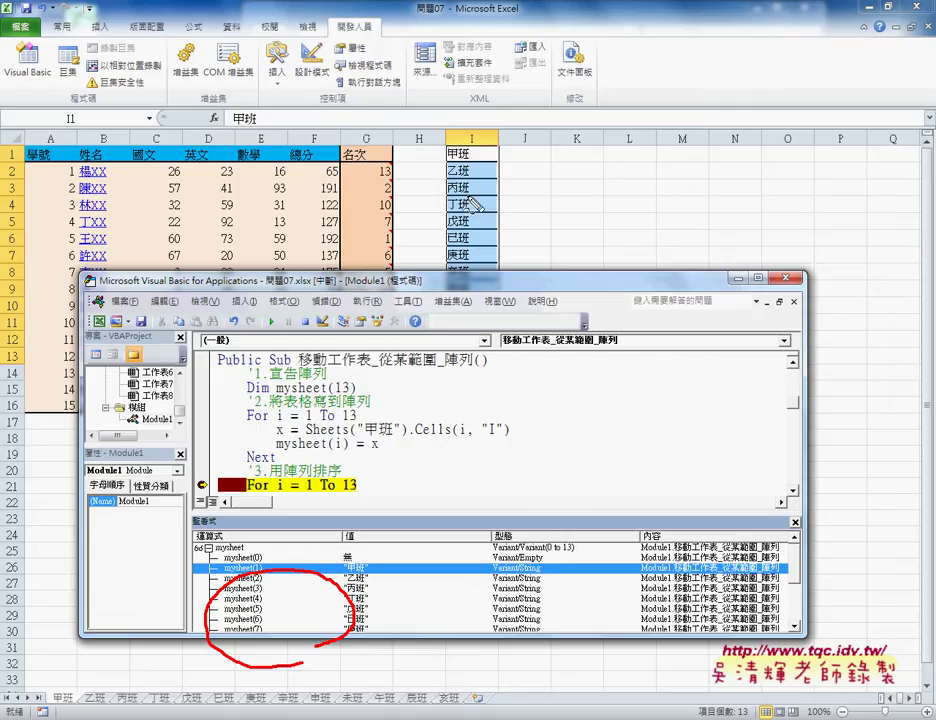
mouse_move(462, 270)
mouse_down()
mouse_move(473, 132)
mouse_move(478, 268)
mouse_up()
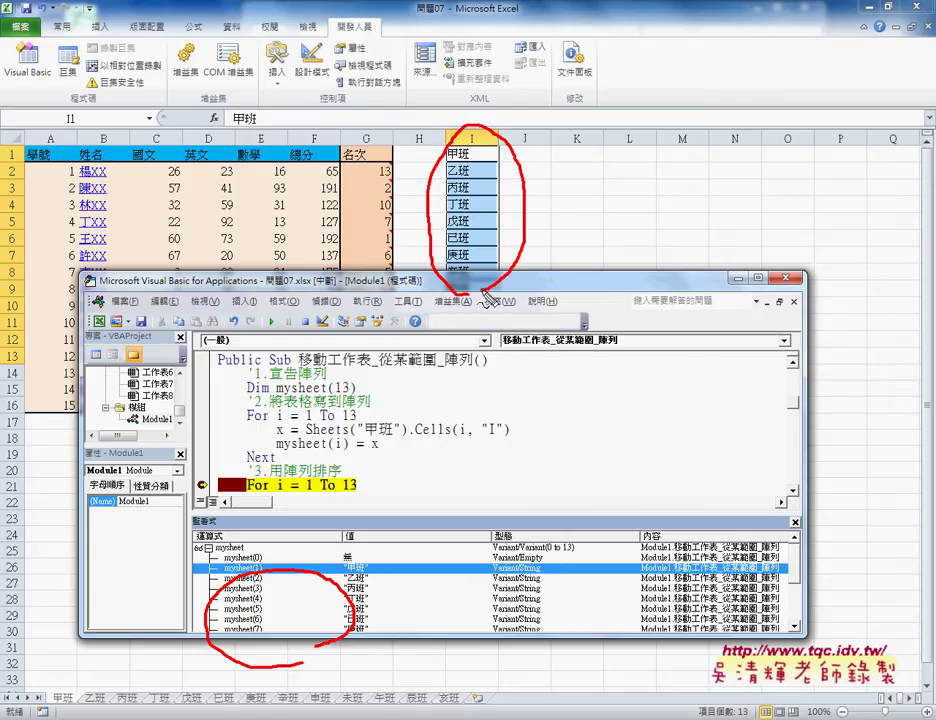
drag(337, 238, 402, 222)
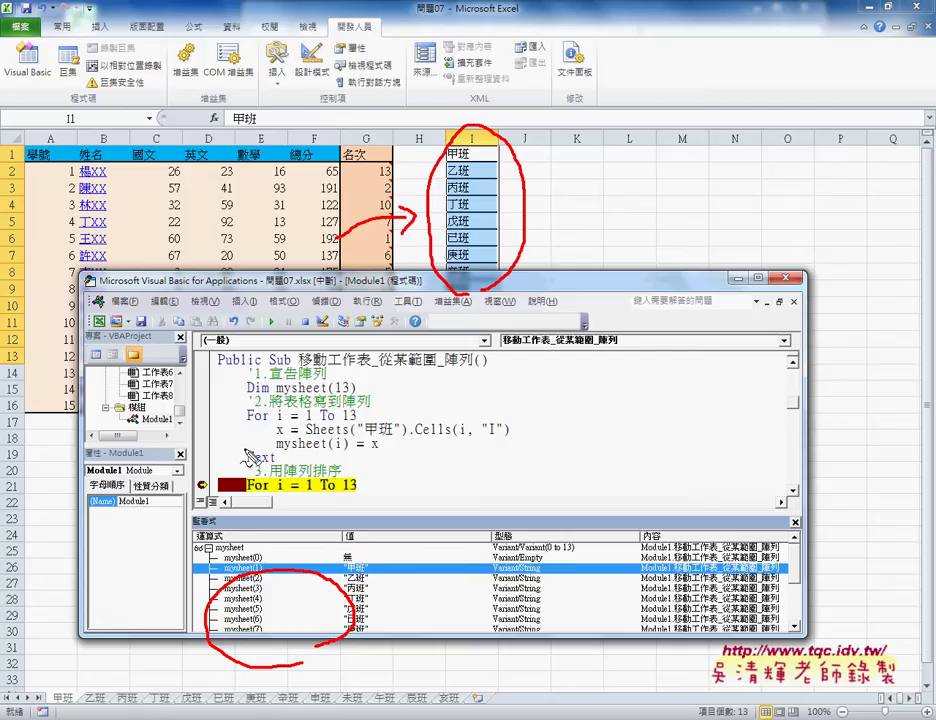
drag(208, 475, 210, 476)
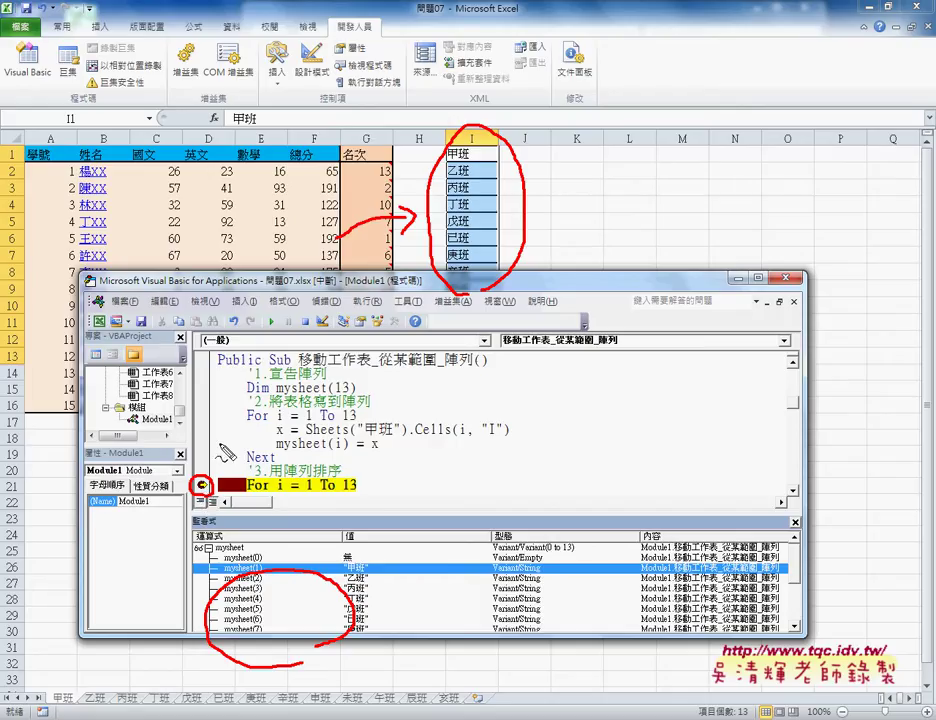
drag(207, 434, 203, 480)
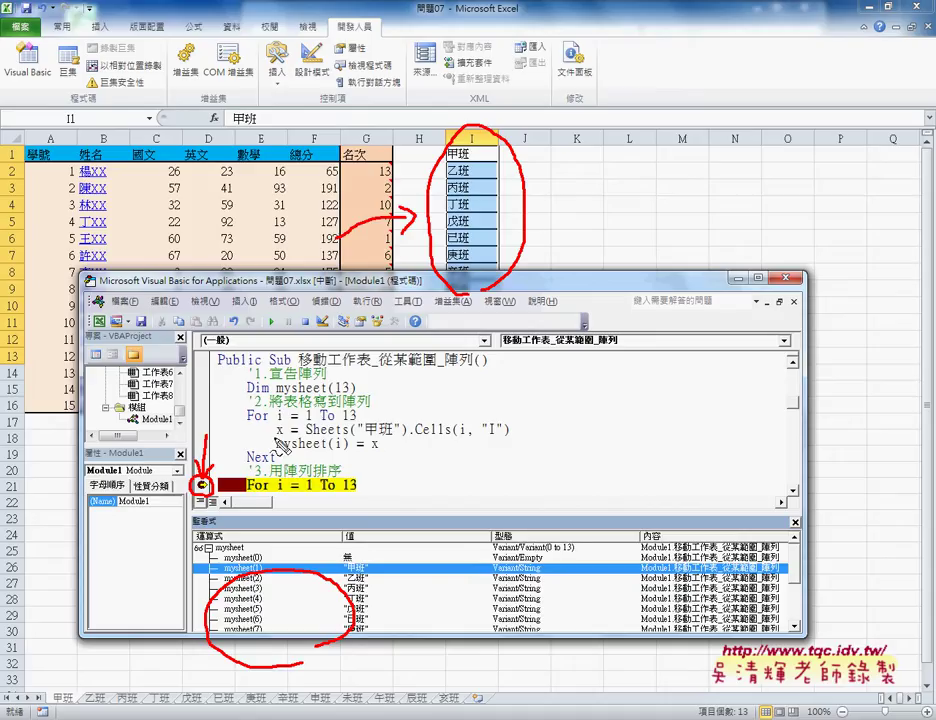
mouse_move(272, 456)
mouse_down()
mouse_move(330, 438)
mouse_move(322, 452)
mouse_up()
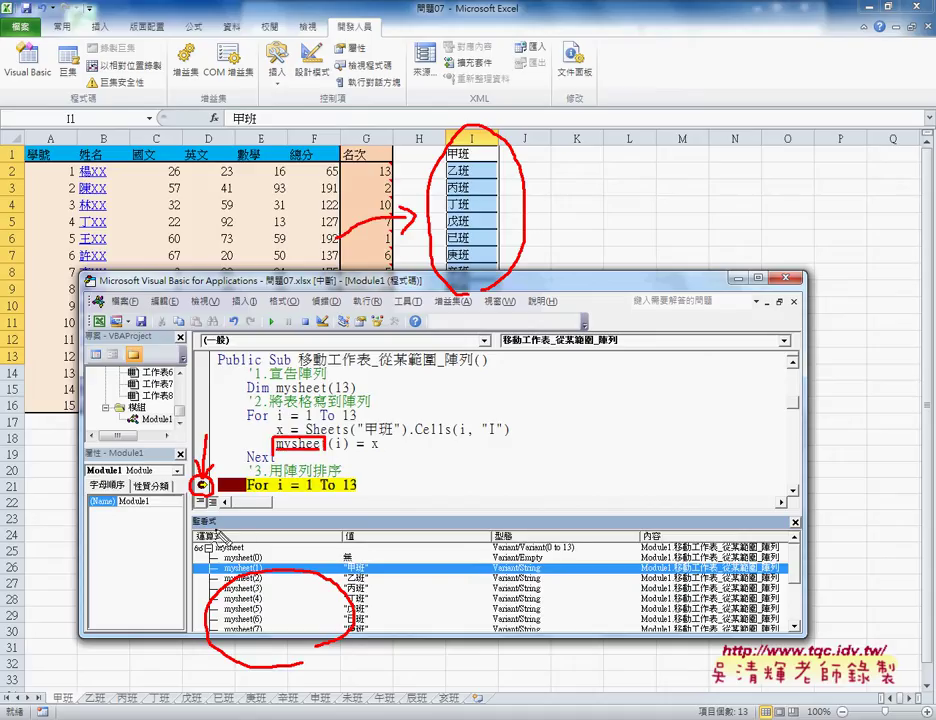
mouse_move(188, 519)
mouse_down()
mouse_move(232, 524)
mouse_move(190, 625)
mouse_up()
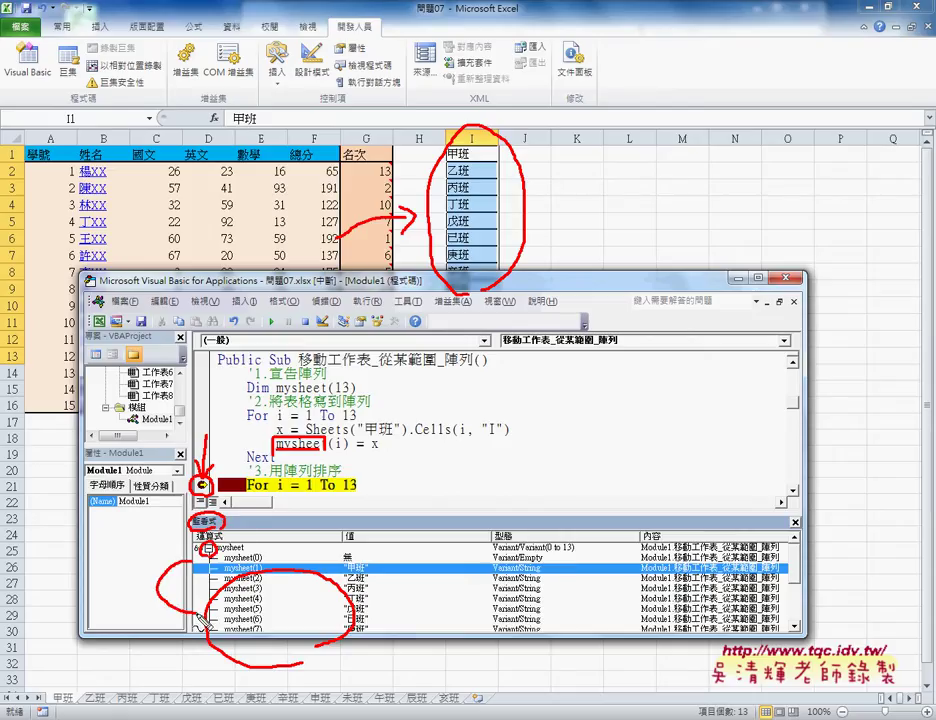
key(Escape)
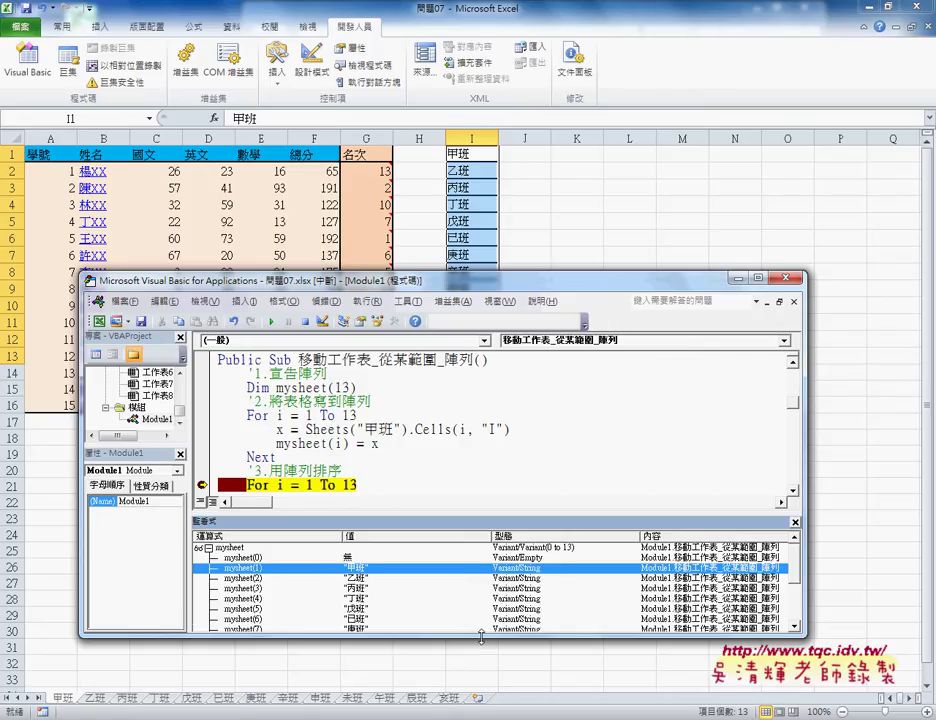
Enlarge the editor and watch list, review mysheet(0) through mysheet(13), then close the watch window
drag(481, 637, 483, 680)
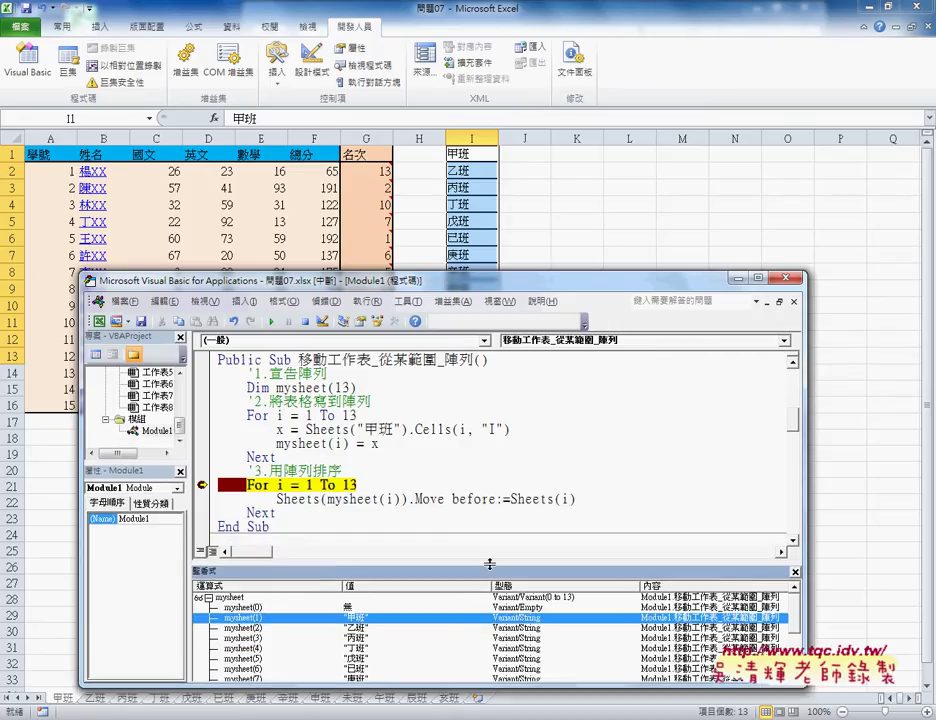
drag(489, 539, 489, 513)
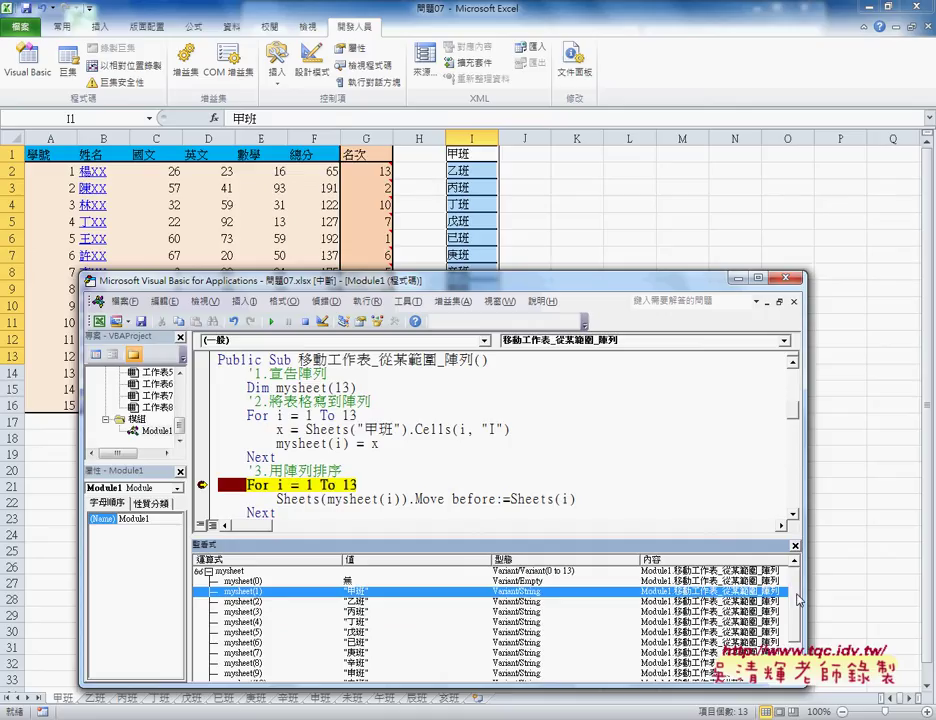
drag(797, 590, 800, 630)
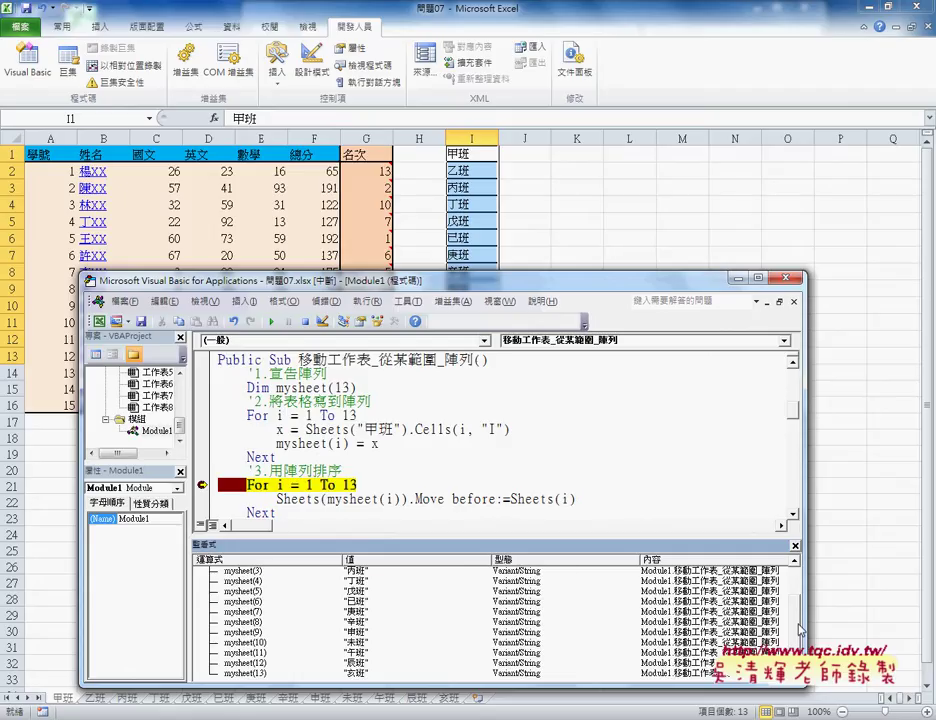
scroll(800, 630, up, 1)
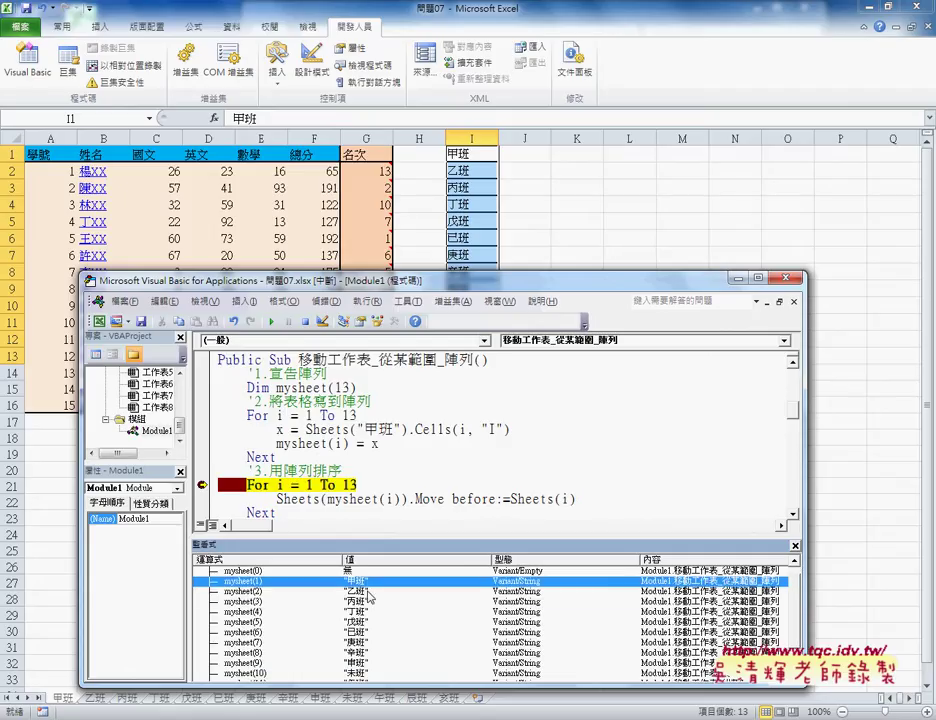
scroll(309, 650, down, 1)
click(283, 676)
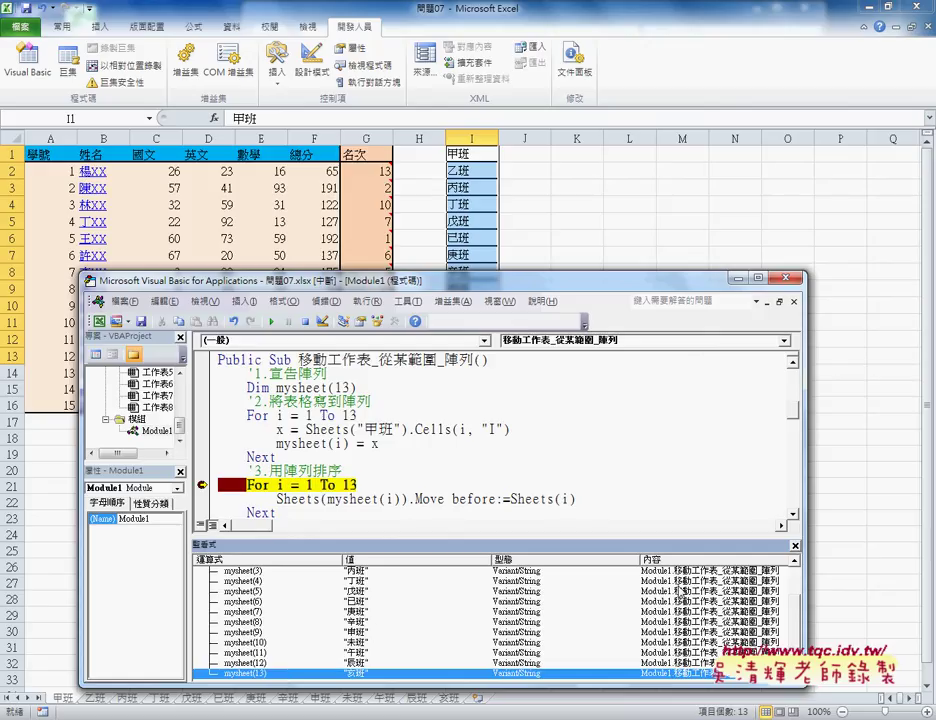
click(797, 548)
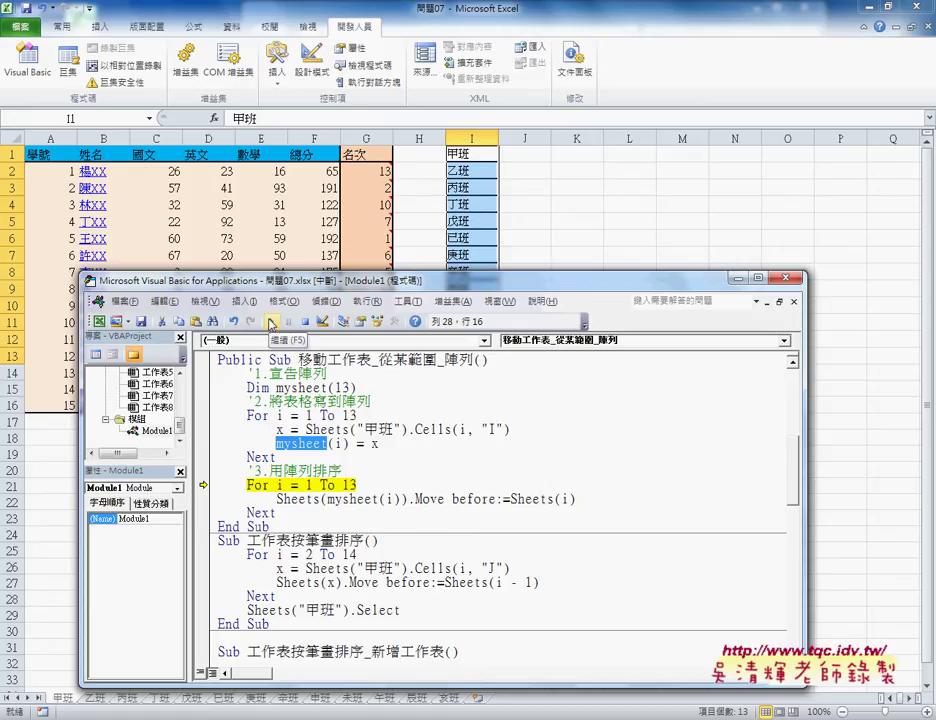
Finish the paused run, change the target to Sheets(1), and rerun to reverse the class tabs
click(271, 321)
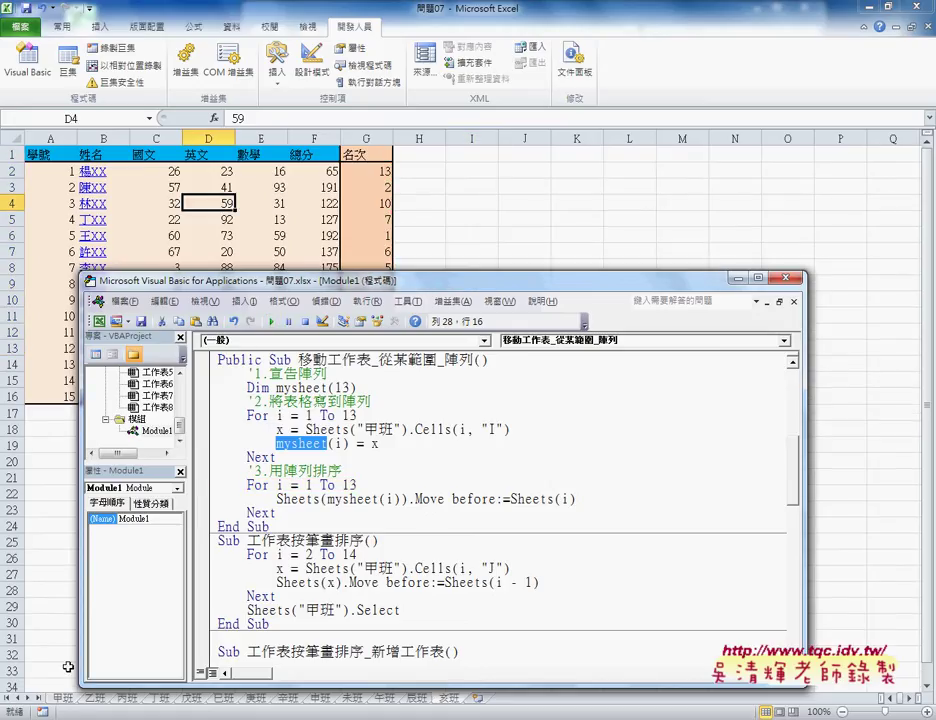
double_click(568, 498)
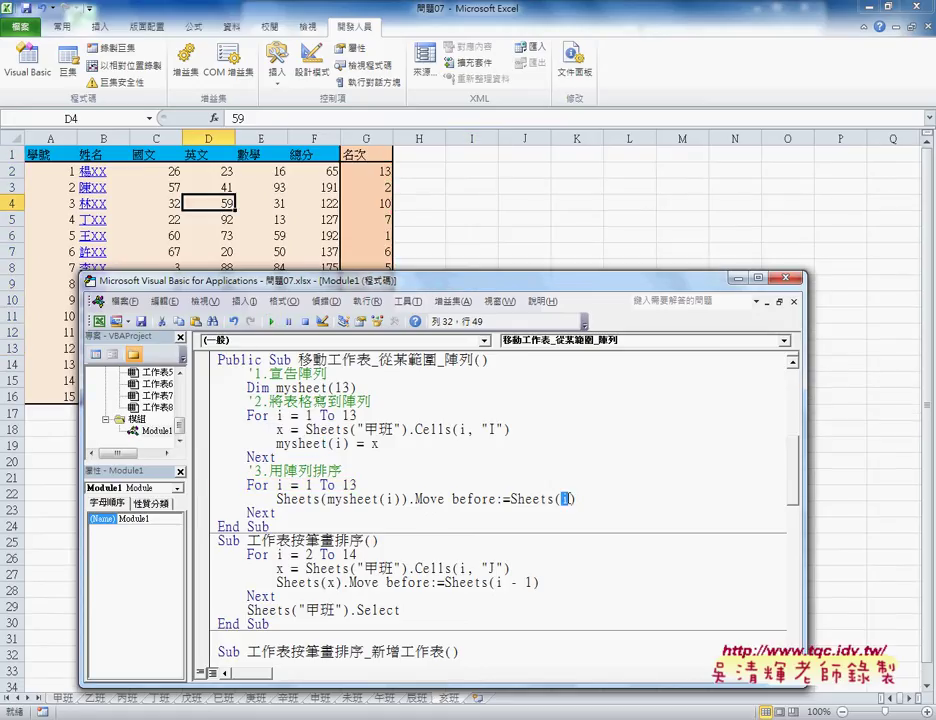
text(1)
click(271, 321)
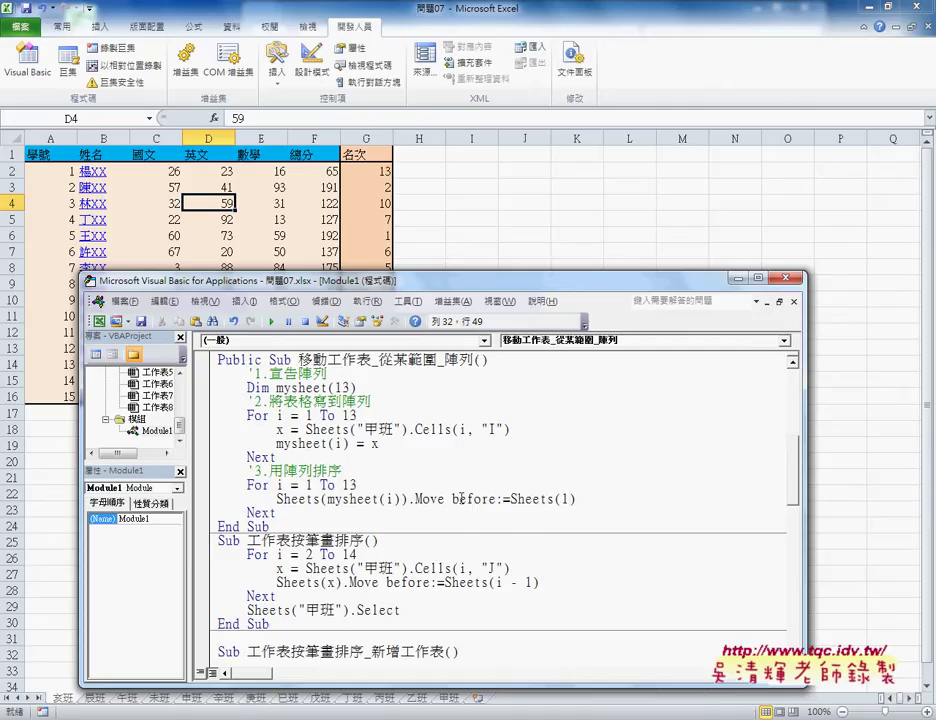
drag(452, 498, 499, 496)
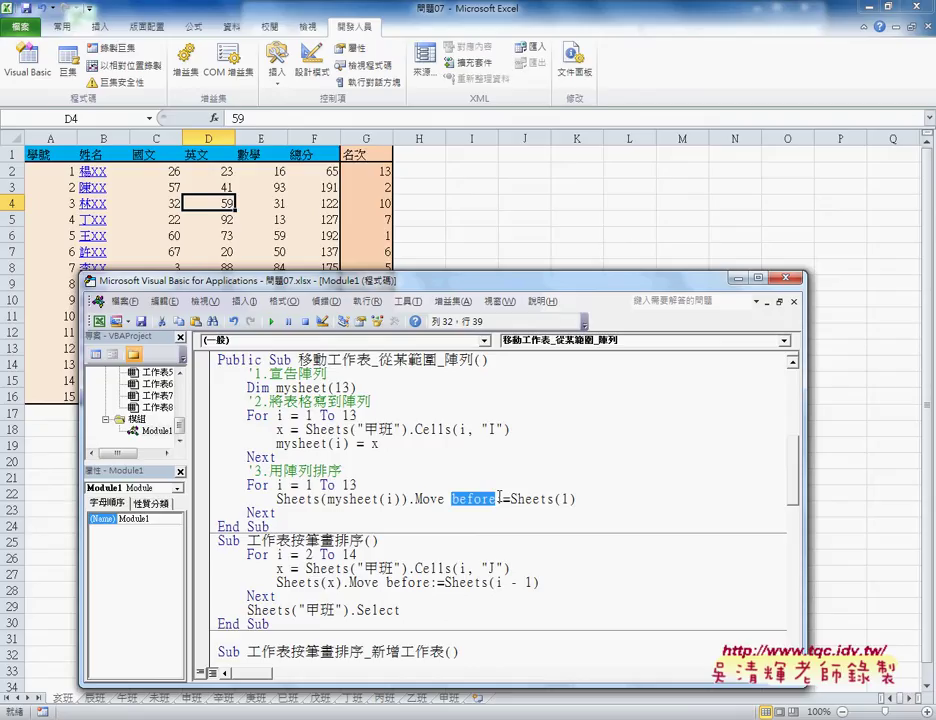
Change the Move line to after:=Sheets(13) and run the macro
text(a)
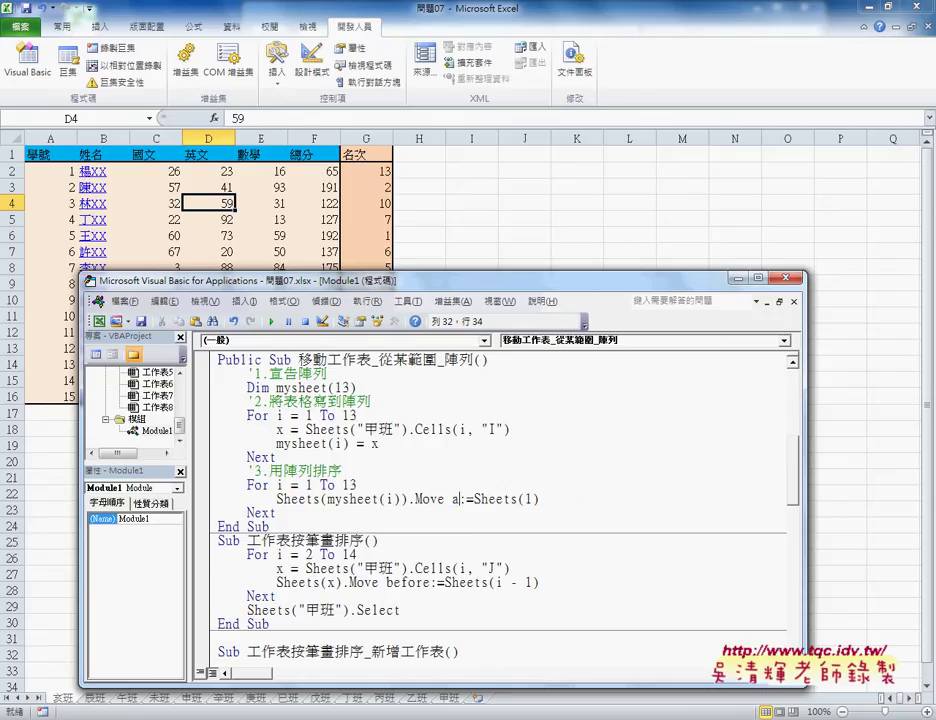
text(fter)
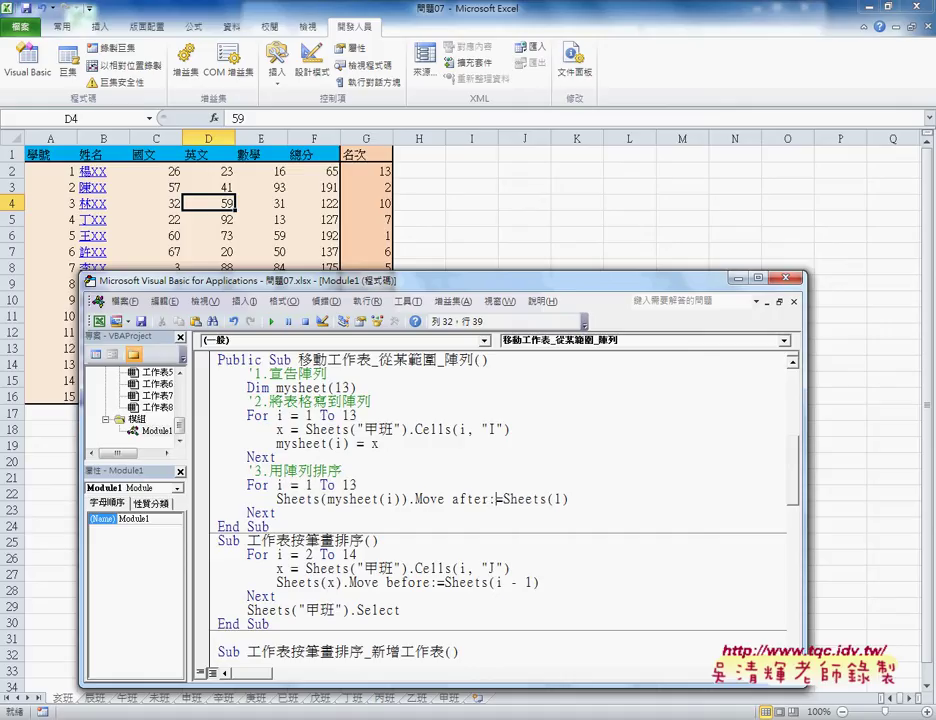
key(Right)
key(Right)
key(Right)
key(Right)
key(Right)
key(Right)
key(Right)
key(Right)
key(Right)
text(3)
click(271, 321)
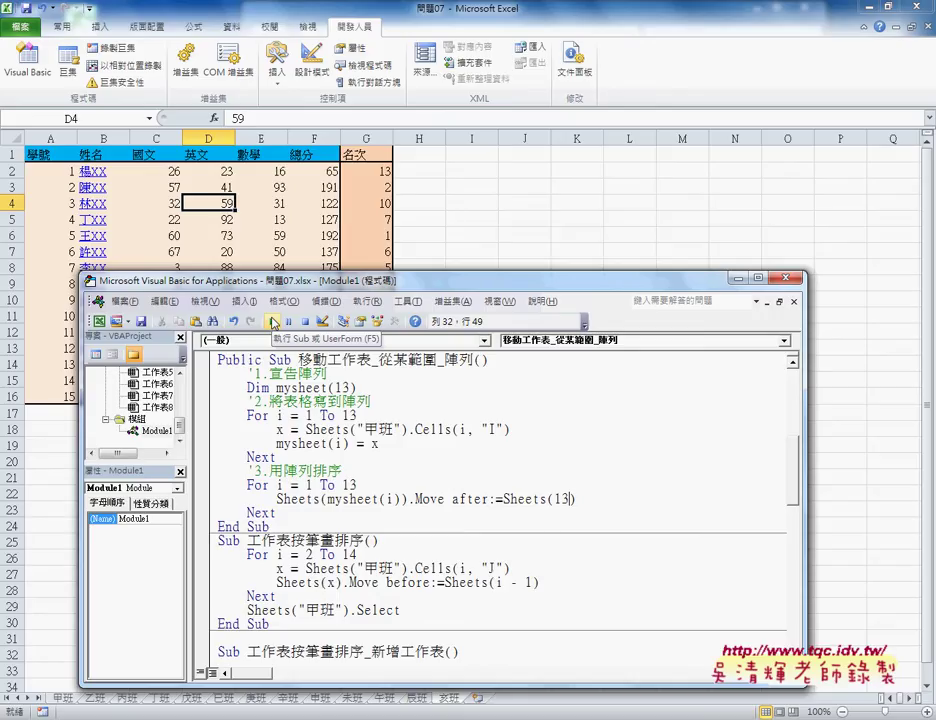
Test with Sheets(1), then restore Sheets(13) and rerun so tabs go 甲班 to 亥班
double_click(561, 499)
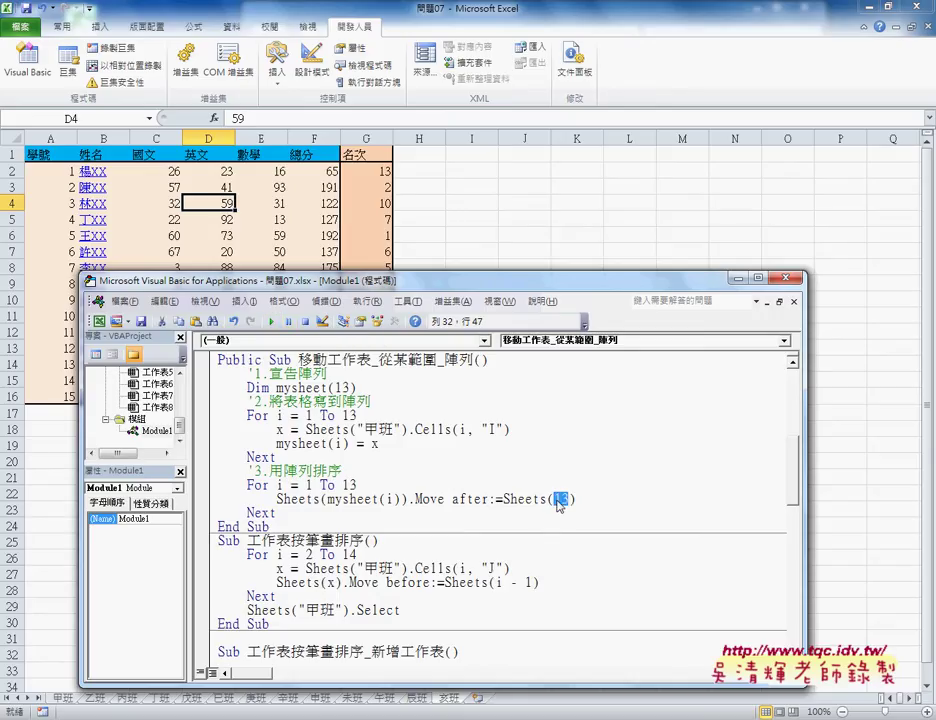
text(1)
click(273, 322)
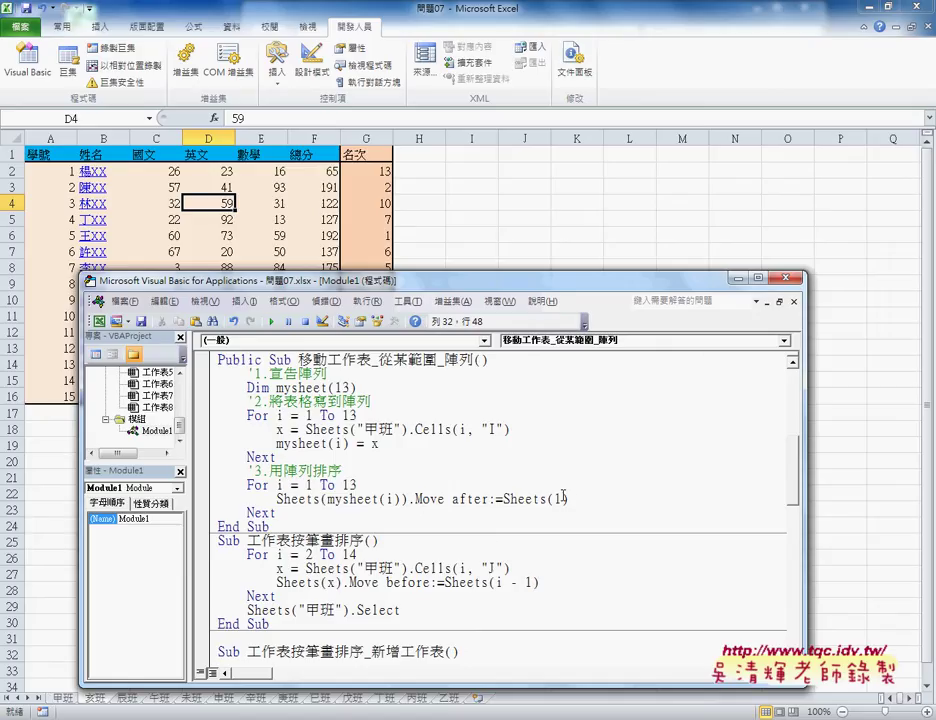
text(3)
click(274, 323)
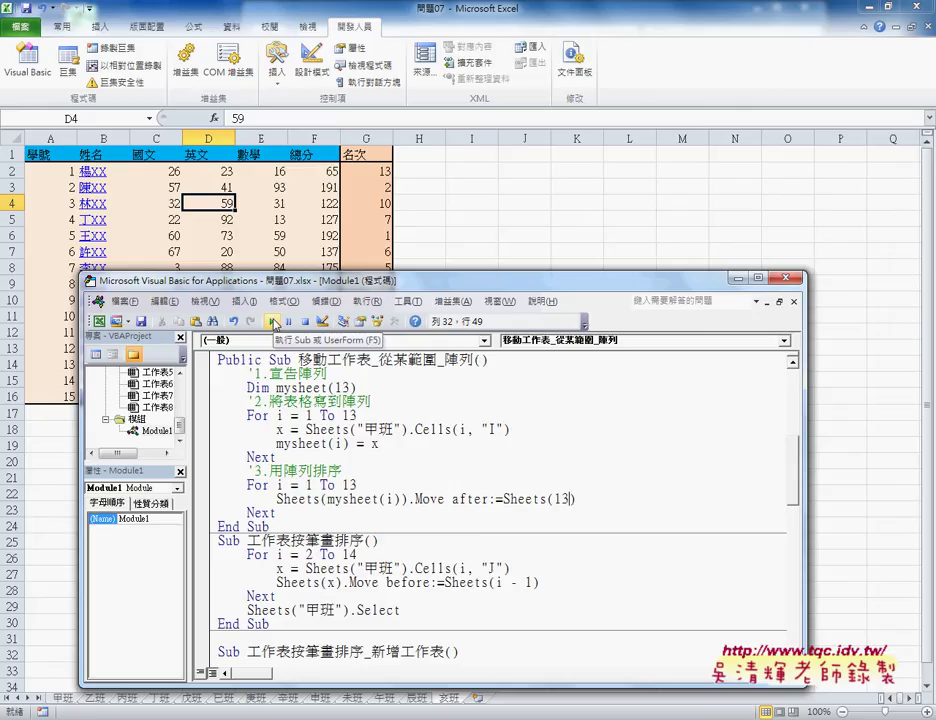
click(275, 323)
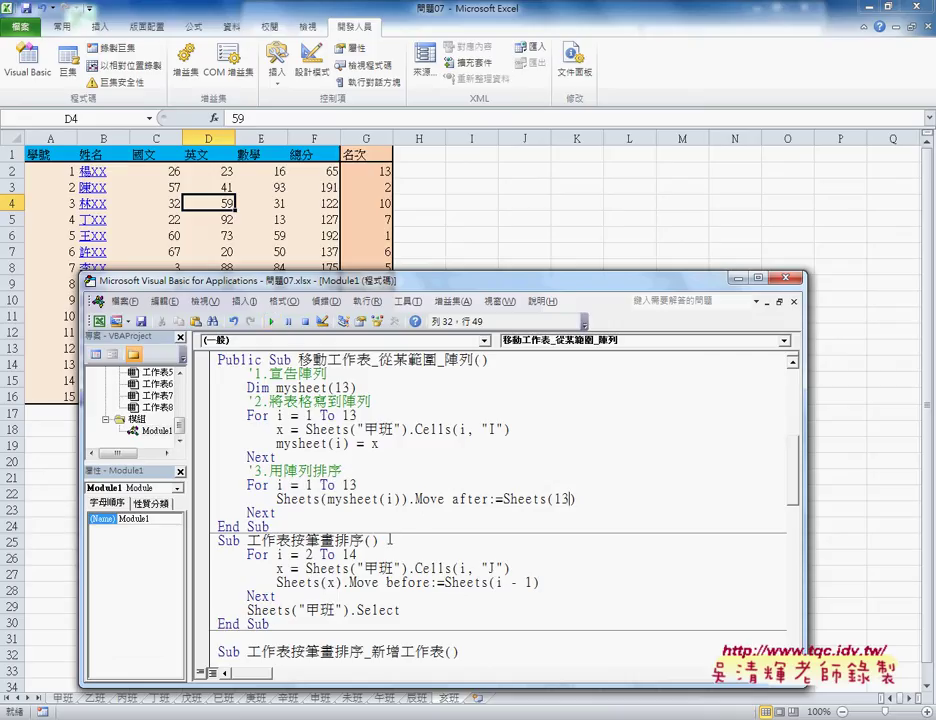
Select the module's code up to the top and switch to the Google Docs document 程式碼
click(297, 622)
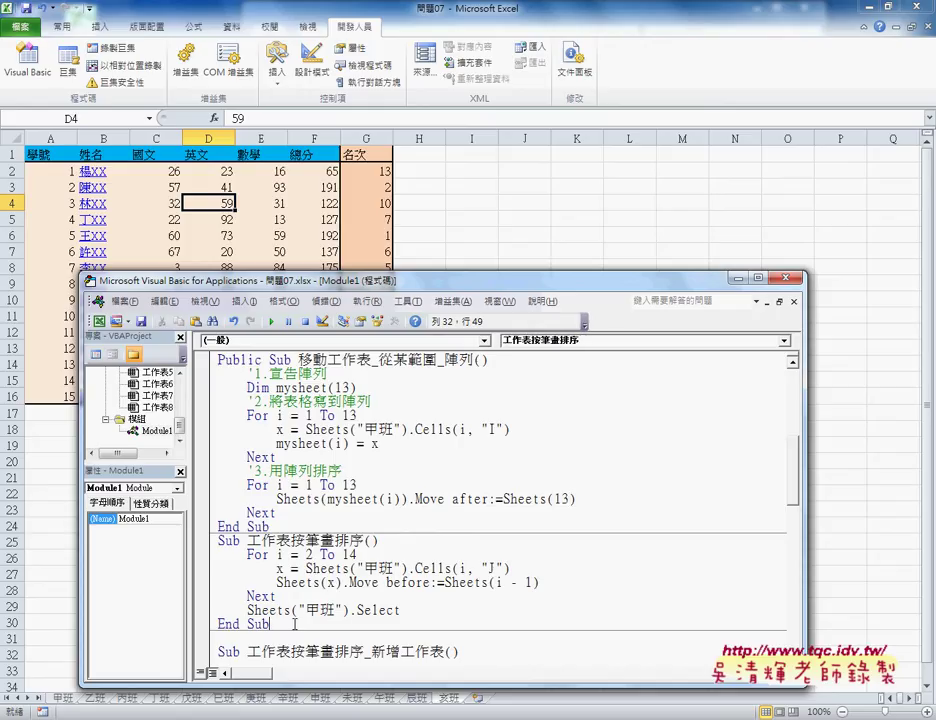
scroll(316, 610, up, 1)
drag(272, 568, 218, 401)
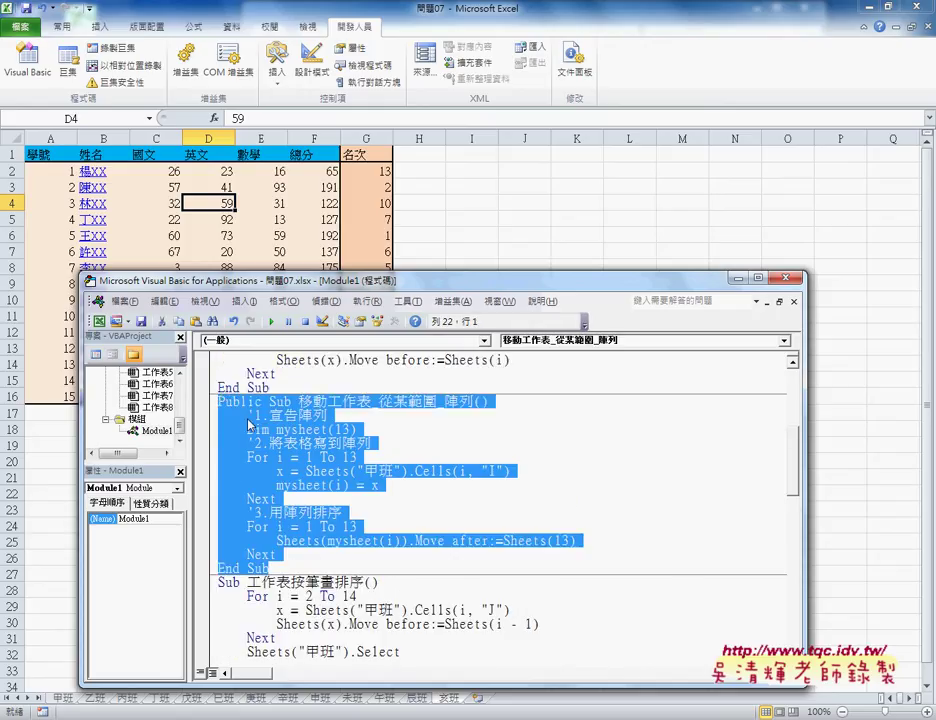
scroll(279, 430, up, 1)
scroll(279, 430, up, 1)
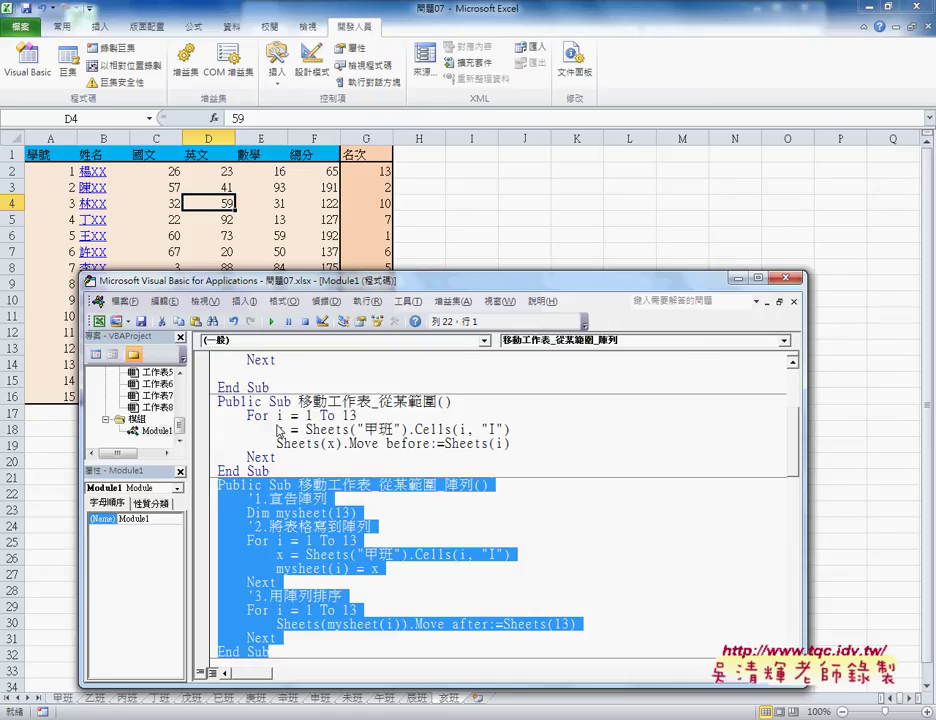
scroll(280, 430, up, 1)
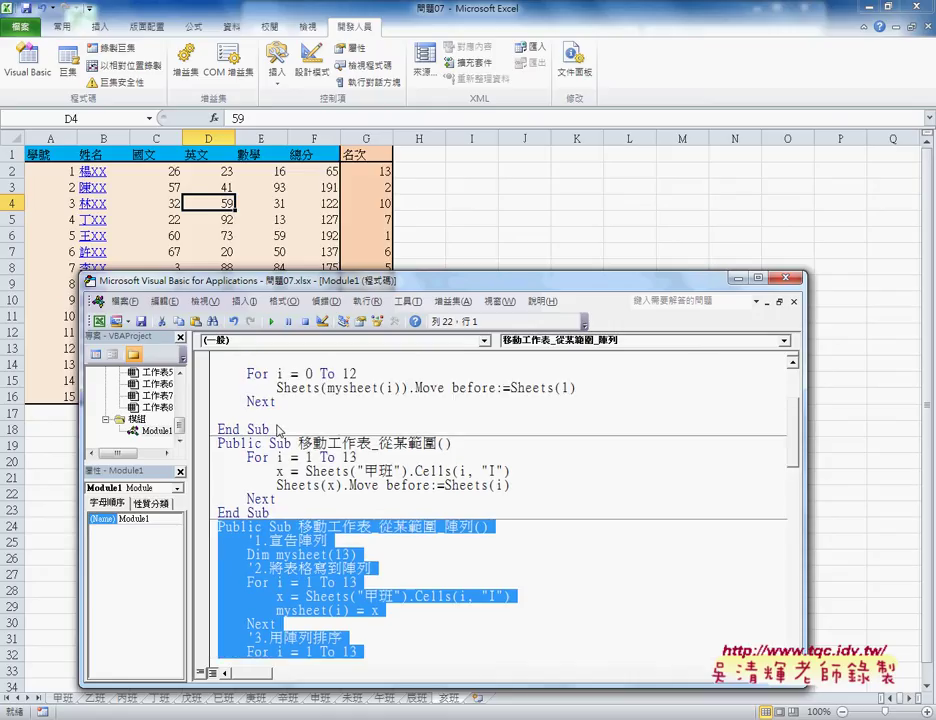
scroll(280, 430, up, 1)
scroll(280, 430, up, 1)
scroll(280, 430, up, 1)
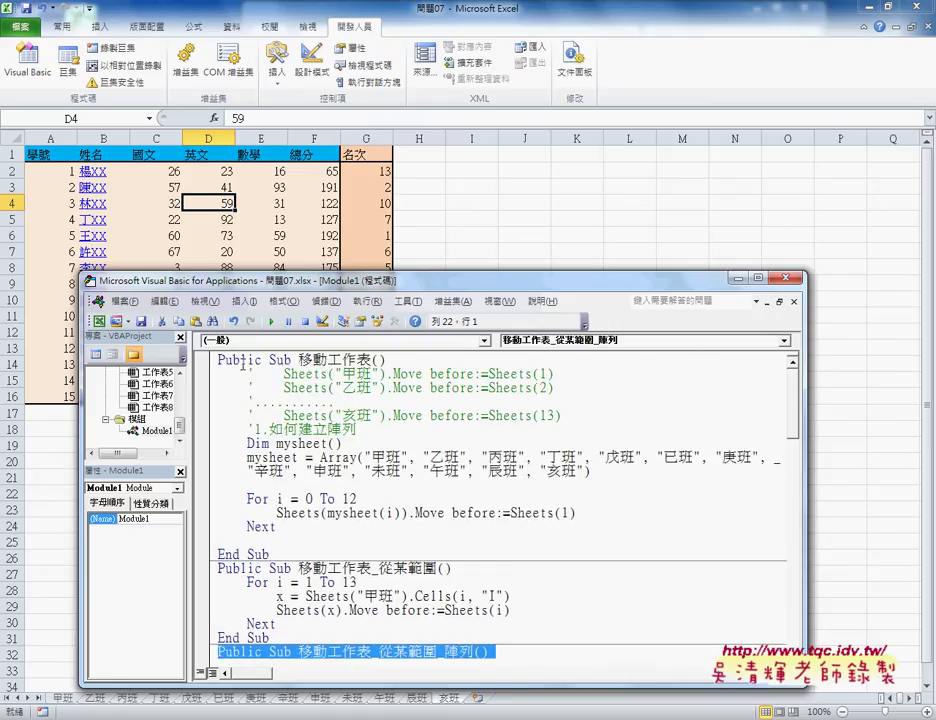
key(ctrl+shift+Home)
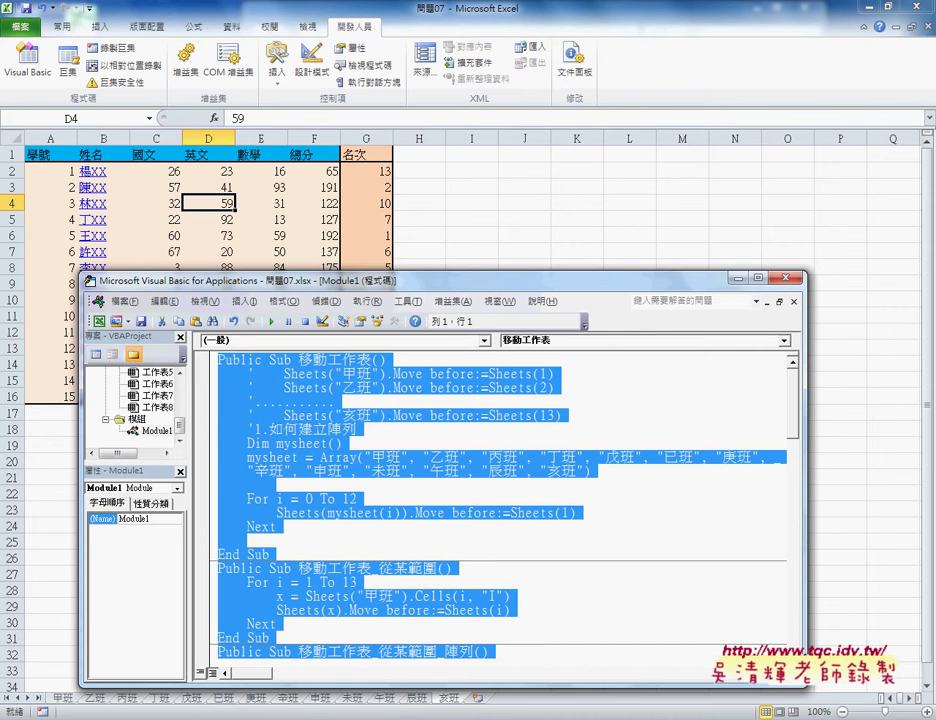
key(alt+Tab)
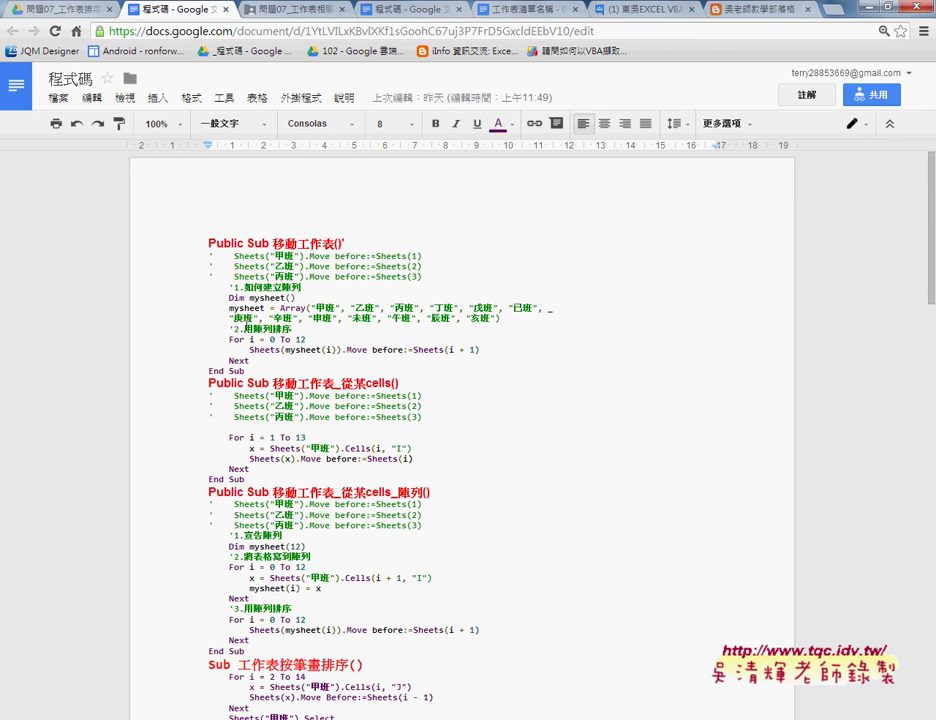
Switch to the other 程式碼 document and bring the 移動工作表_從某範圍_陣列 listing into view
click(211, 242)
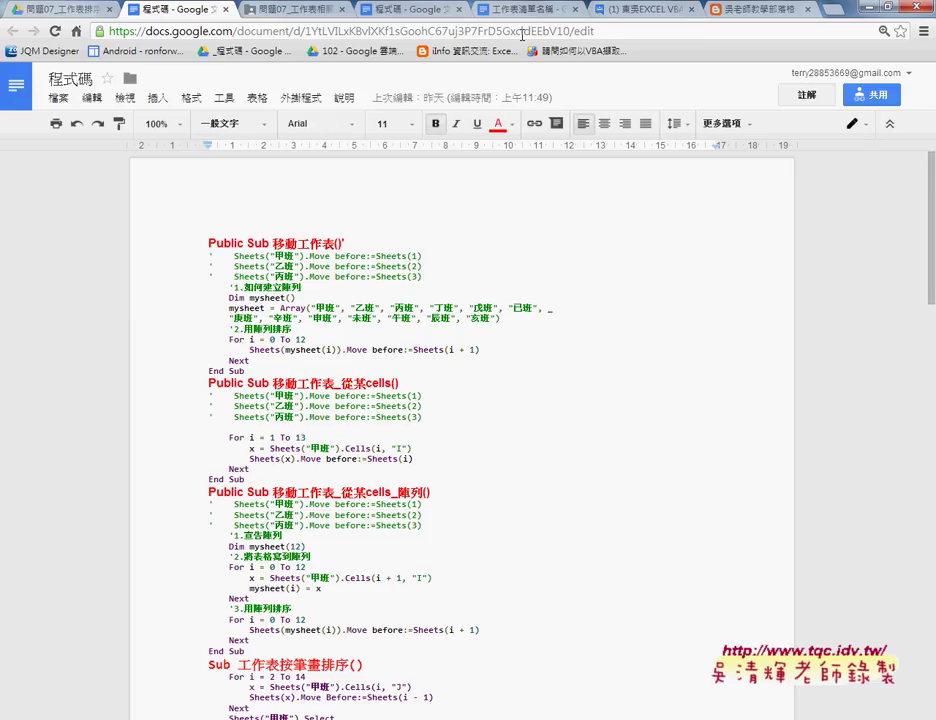
click(400, 9)
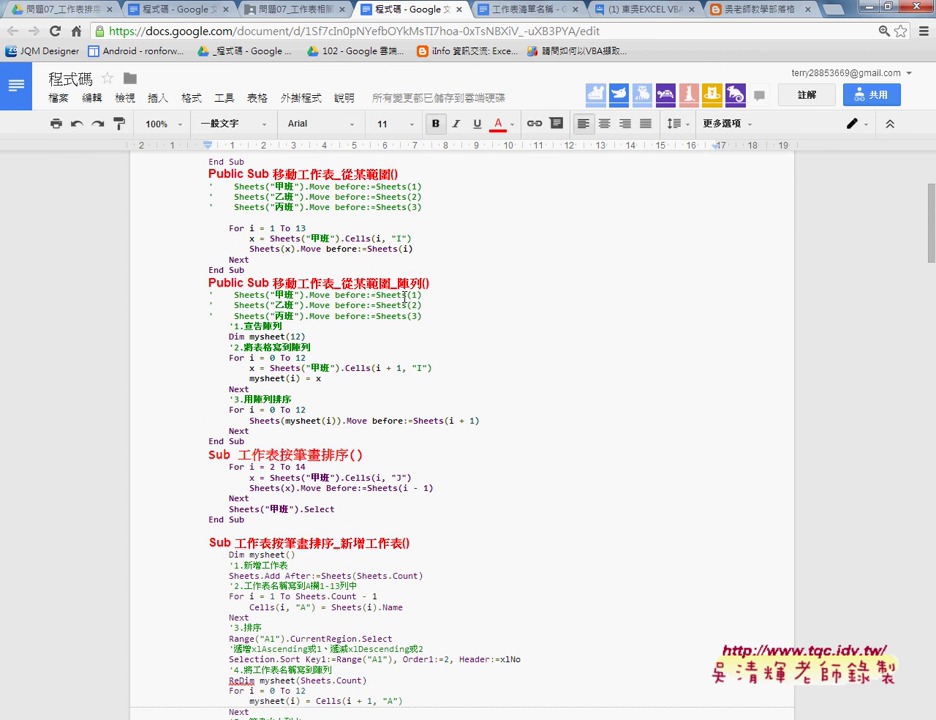
scroll(404, 296, up, 1)
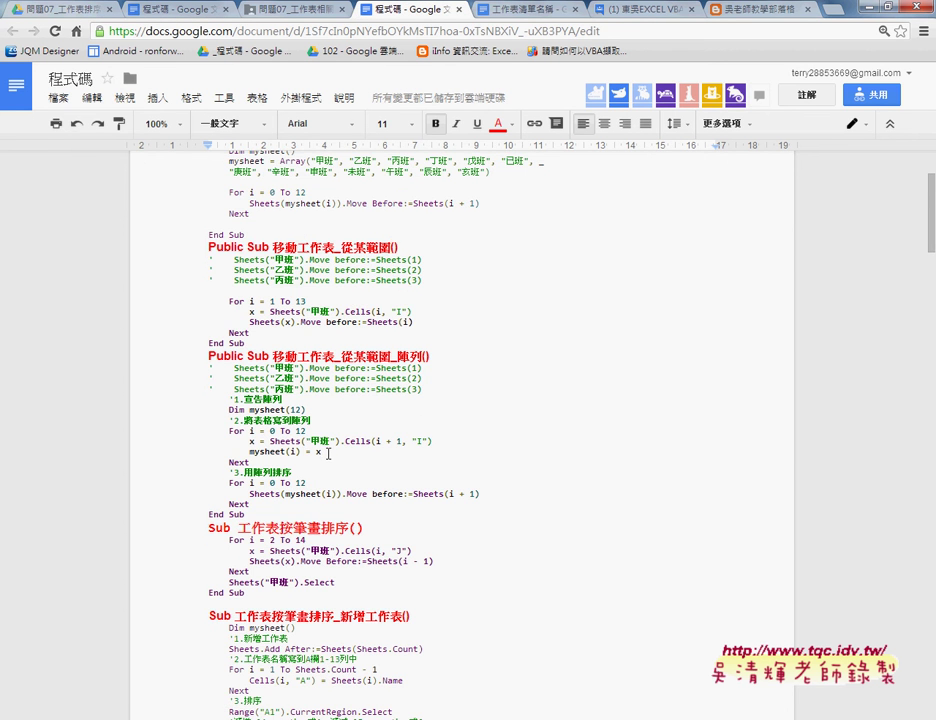
scroll(328, 453, up, 3)
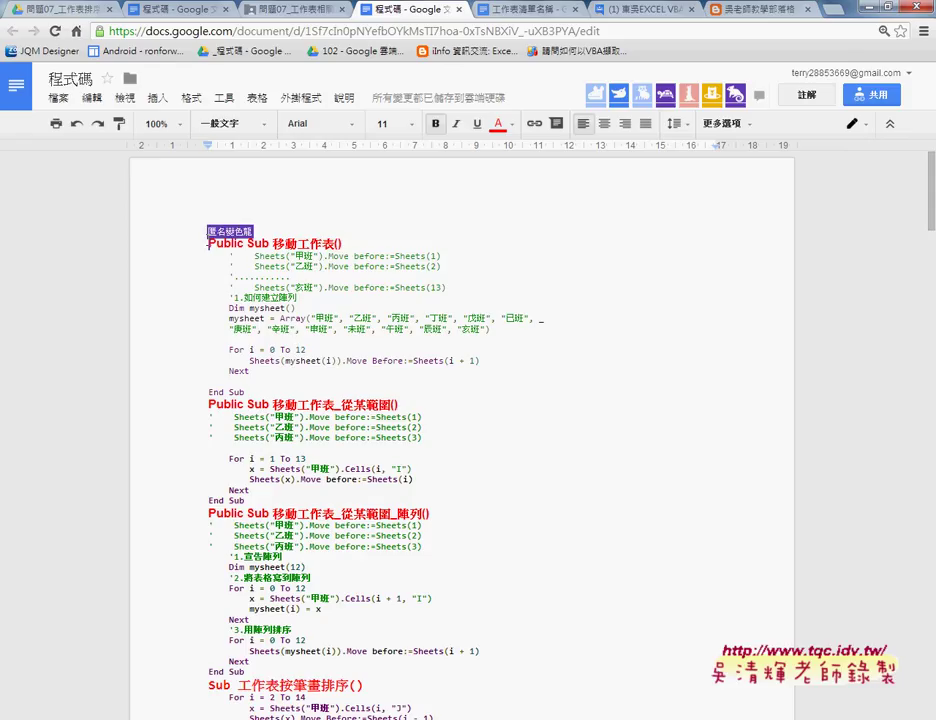
scroll(307, 533, down, 1)
scroll(307, 533, down, 1)
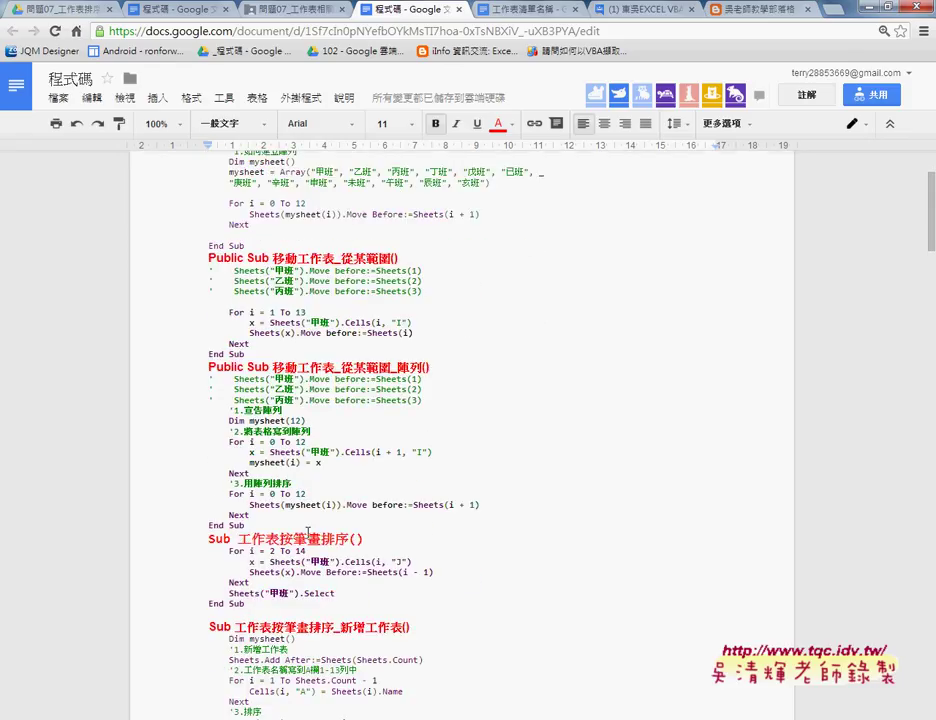
Paste the copied code over the block ending at End Sub, then undo it
shift+click(250, 521)
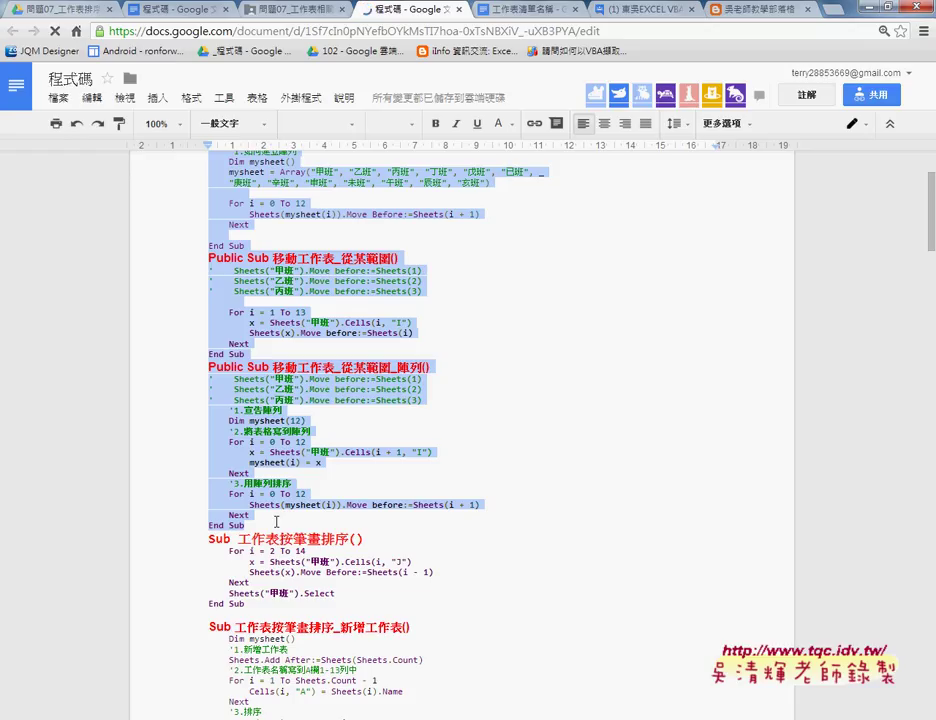
key(ctrl+v)
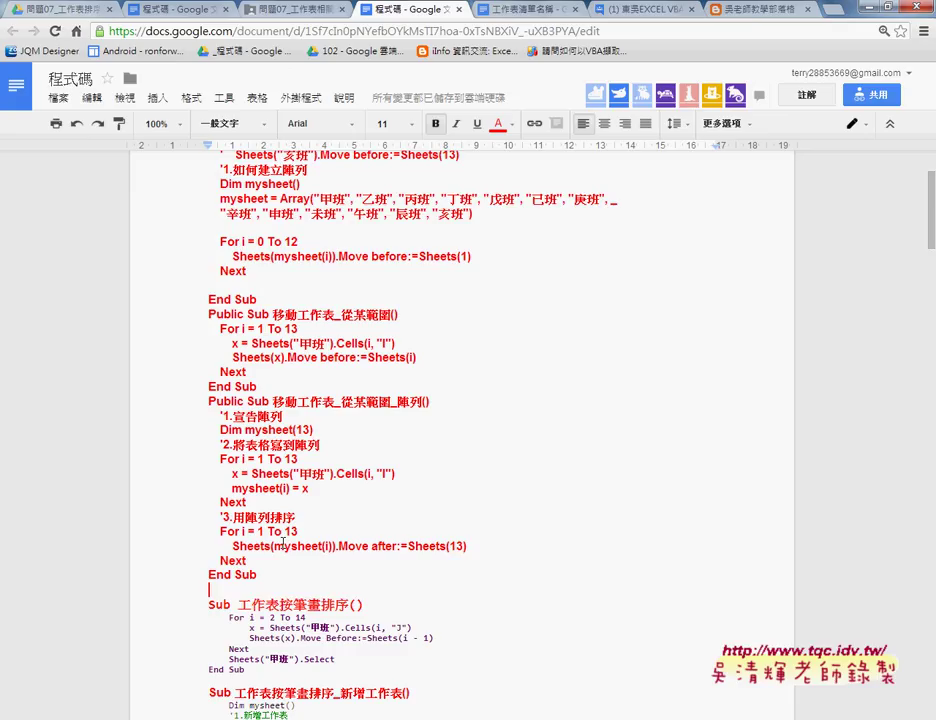
key(ctrl+z)
click(361, 478)
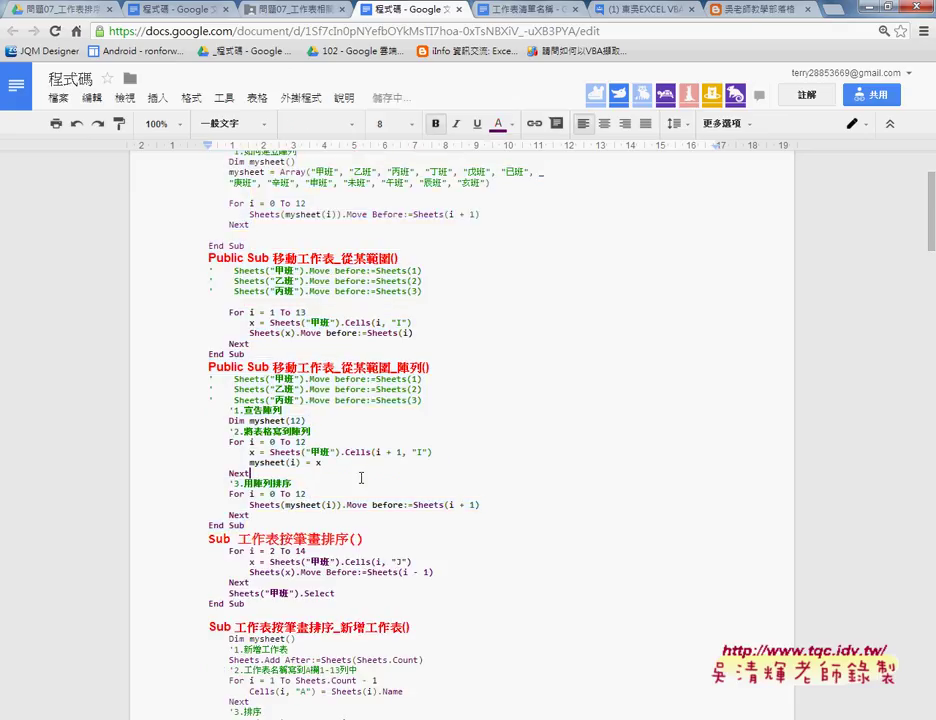